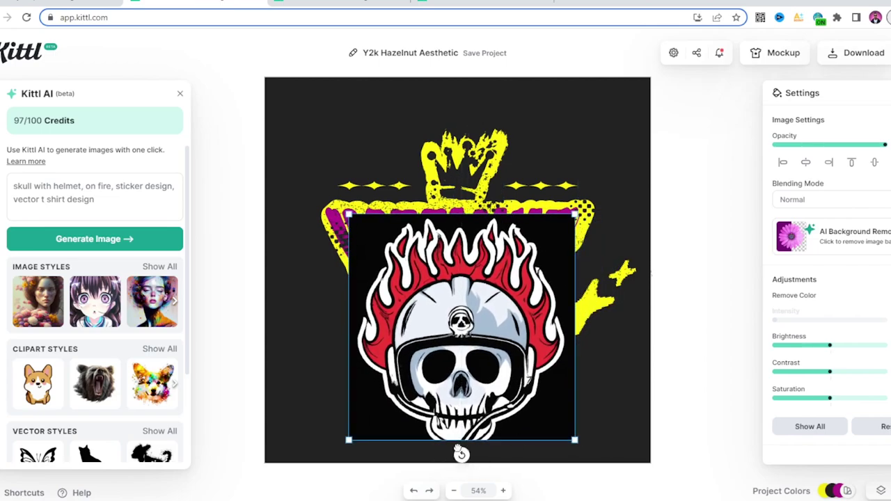
Step: Remove the skull image's black background with AI Background Remover and fit the smaller skull beneath the HAZELNUT lettering
left_click(793, 240)
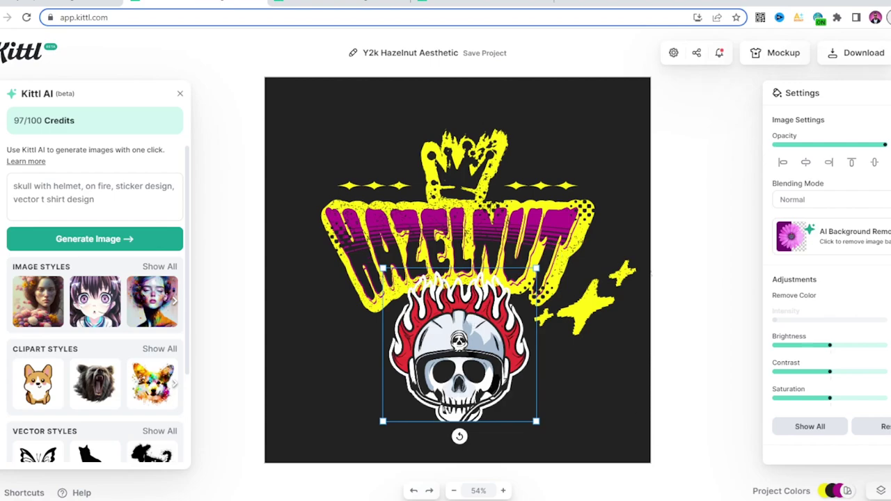
left_click(453, 458)
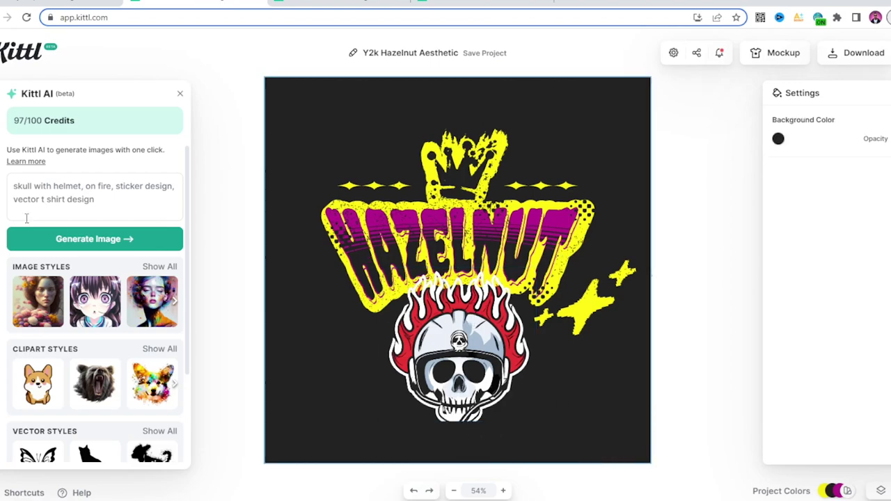
Step: Replace the skull image with a new one generated from the same prompt, placed beneath the lettering
left_click(116, 240)
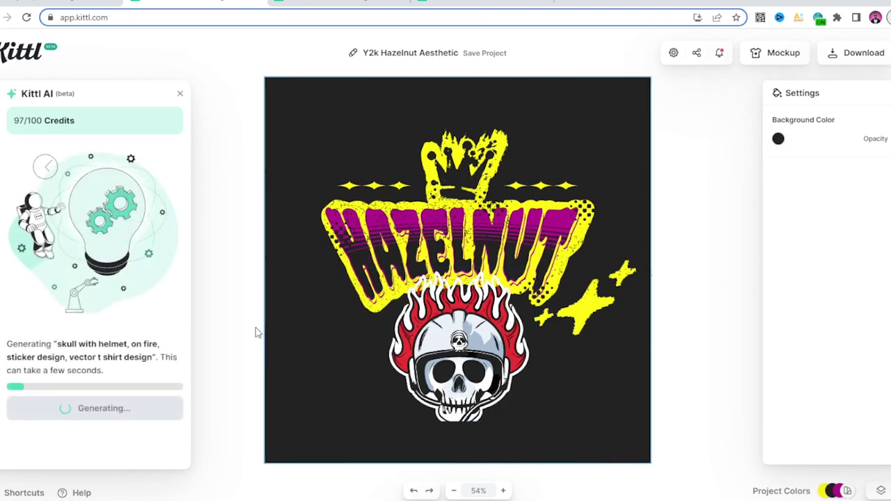
left_click(516, 350)
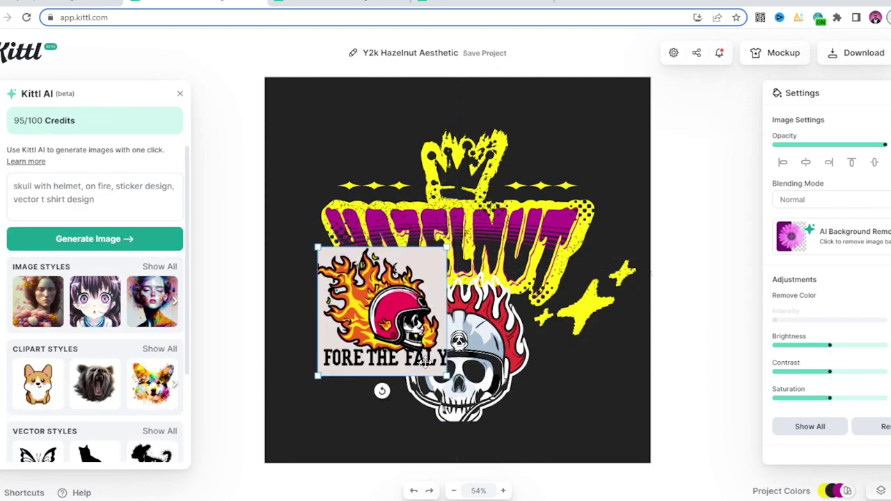
left_click(505, 363)
key("Delete")
left_click_drag(393, 313, 480, 389)
Step: Change the HAZELNUT lettering to AFTRHRS and nudge the star cluster slightly downward
double_click(432, 233)
key("ctrl+a")
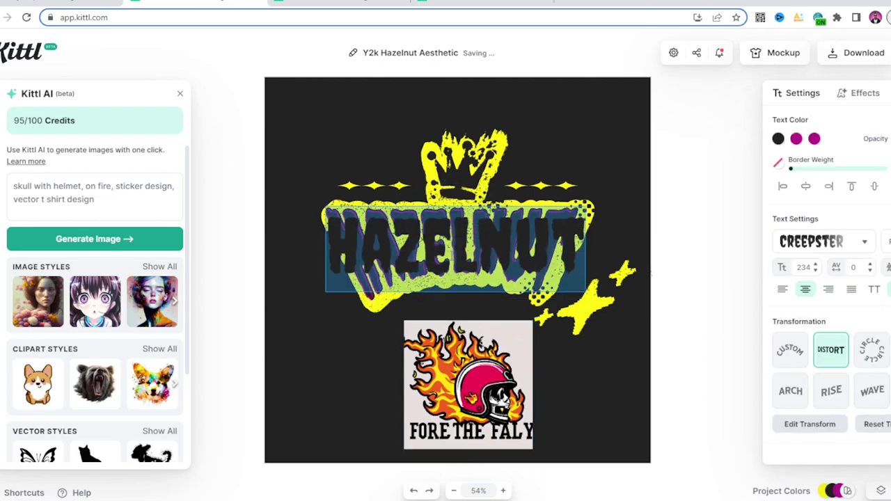
type("SKULL")
left_click(682, 200)
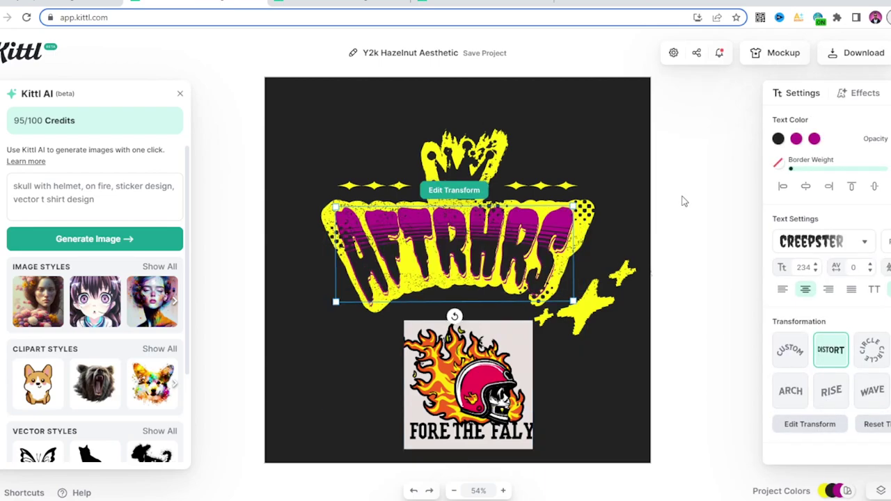
left_click_drag(585, 312, 590, 328)
Step: Enlarge the flaming helmet image, remove its background with AI Background Remover, and position it over the lower half of the design
left_click(438, 389)
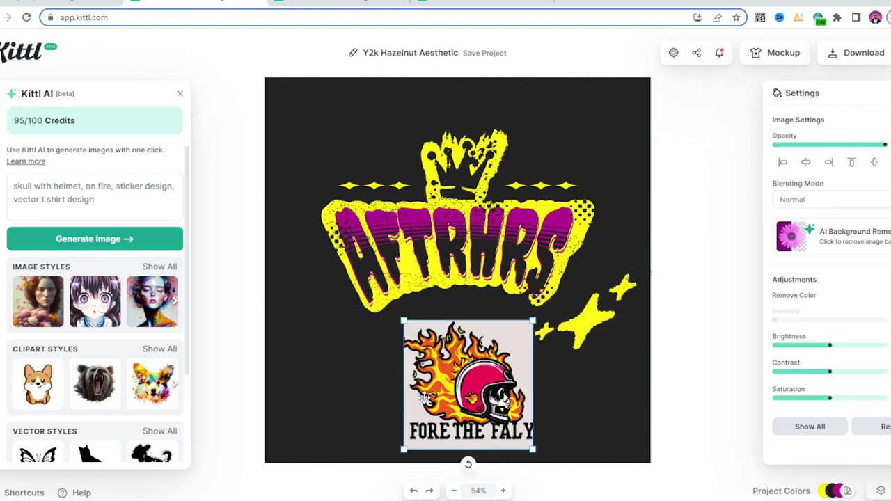
left_click_drag(403, 322, 268, 255)
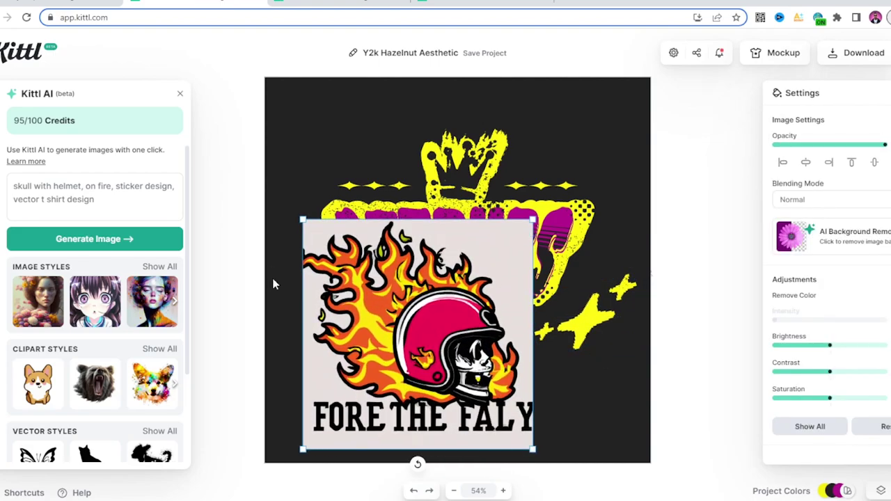
left_click_drag(424, 359, 449, 354)
left_click(790, 236)
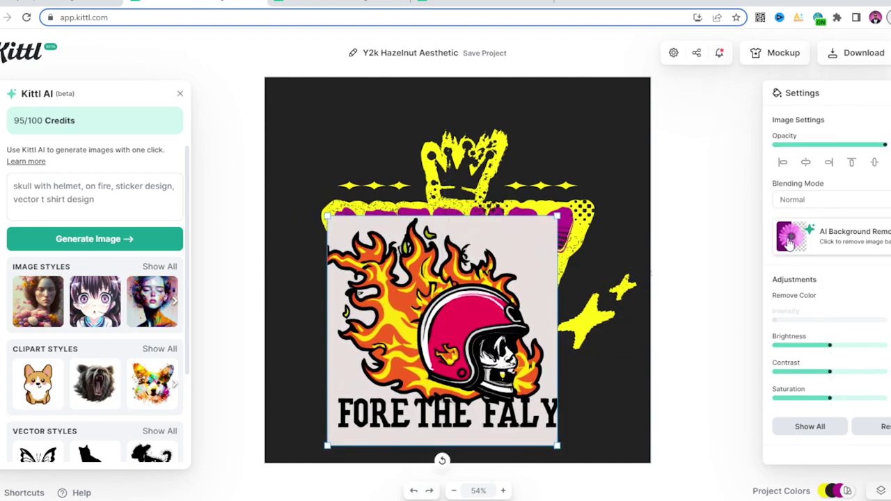
left_click_drag(465, 340, 460, 346)
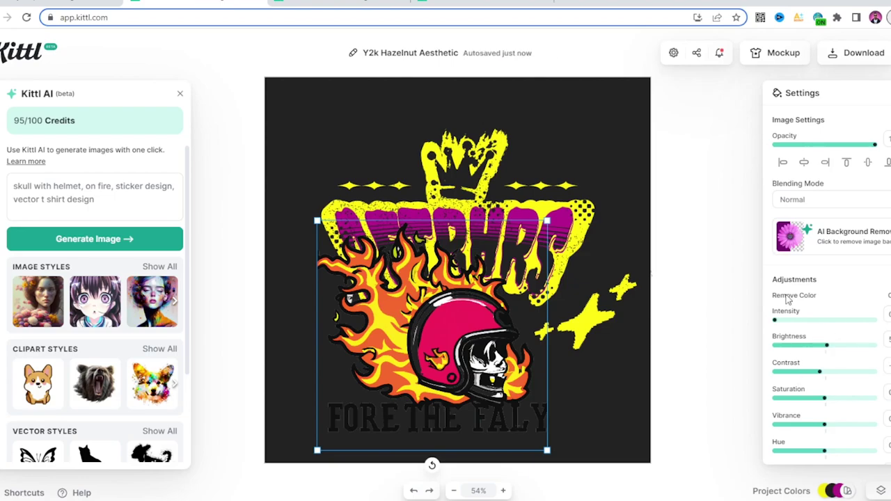
left_click_drag(462, 349, 444, 333)
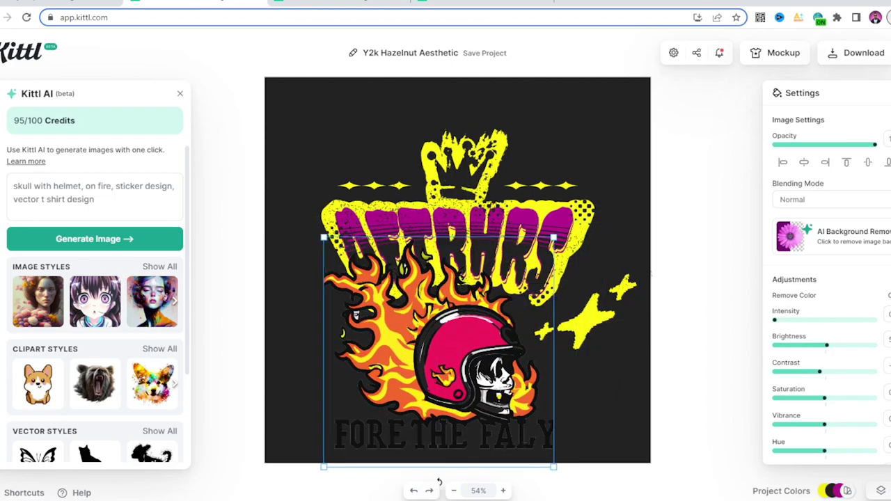
Step: Remove the white from the helmet image by sampling the helmet's highlight and raising the Remove Color intensity to about half
left_click(888, 295)
left_click(754, 461)
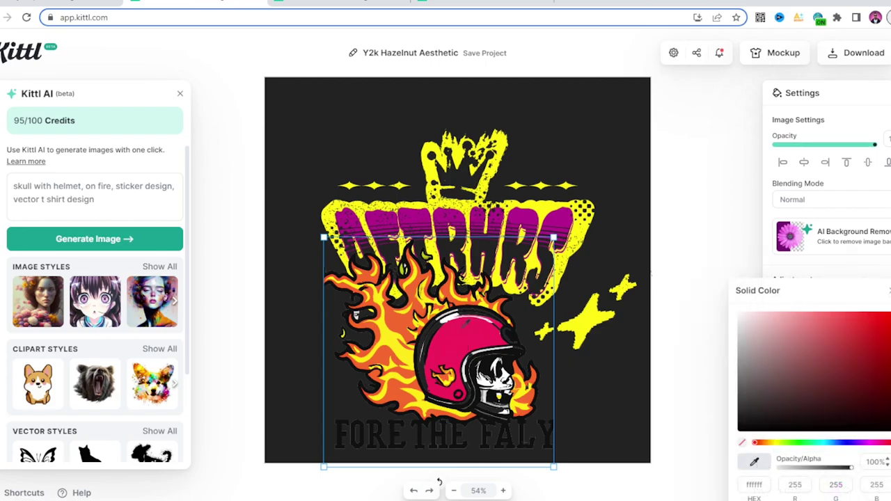
left_click(458, 317)
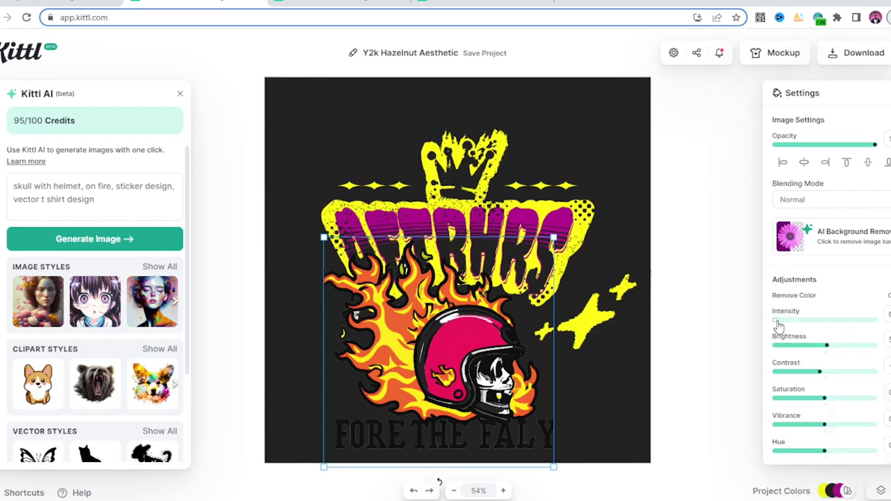
left_click_drag(775, 322, 835, 326)
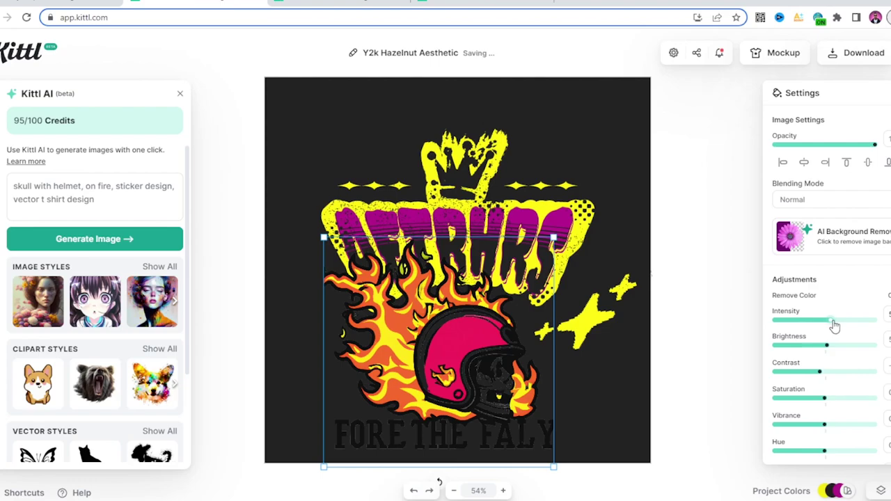
Step: Shrink the helmet image to fit under the lettering and move the star cluster to the upper left of the crown
left_click(598, 334)
left_click_drag(470, 333, 470, 320)
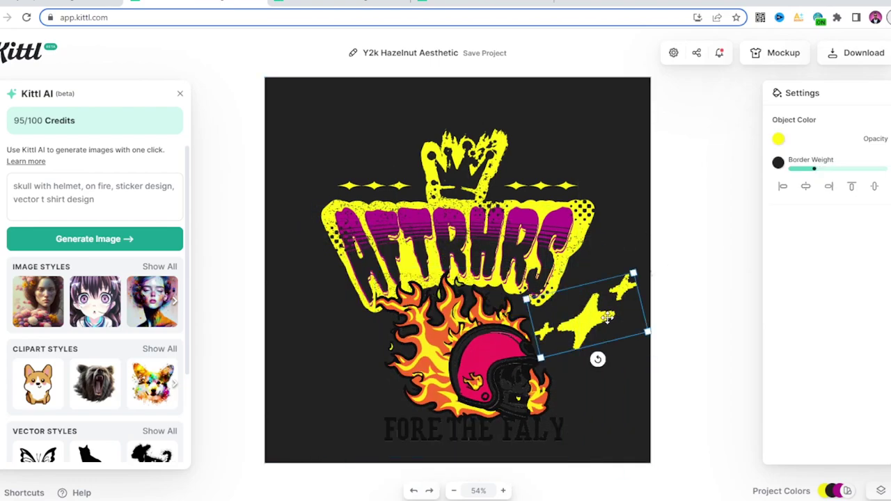
left_click_drag(604, 318, 403, 135)
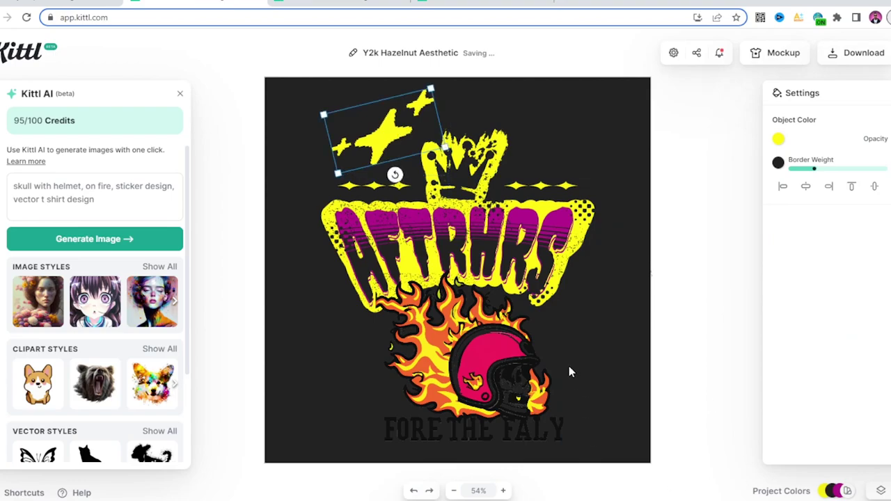
Step: Download the design as a PDF
left_click(857, 52)
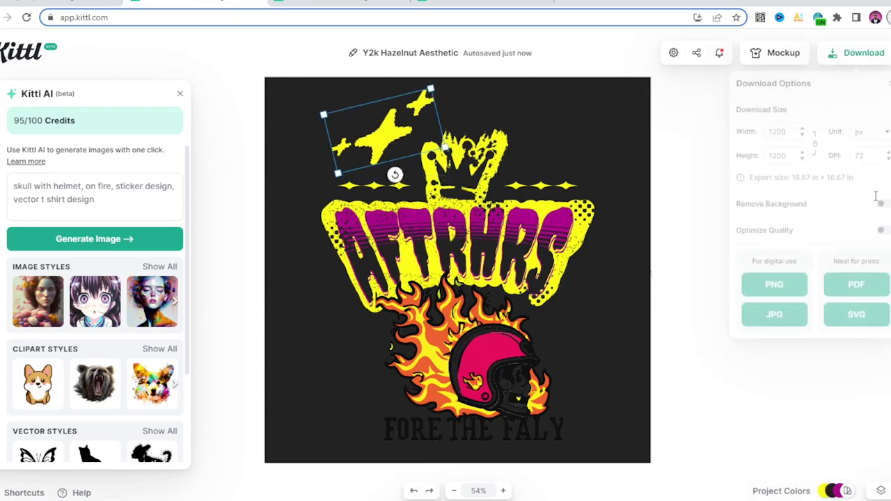
left_click(856, 285)
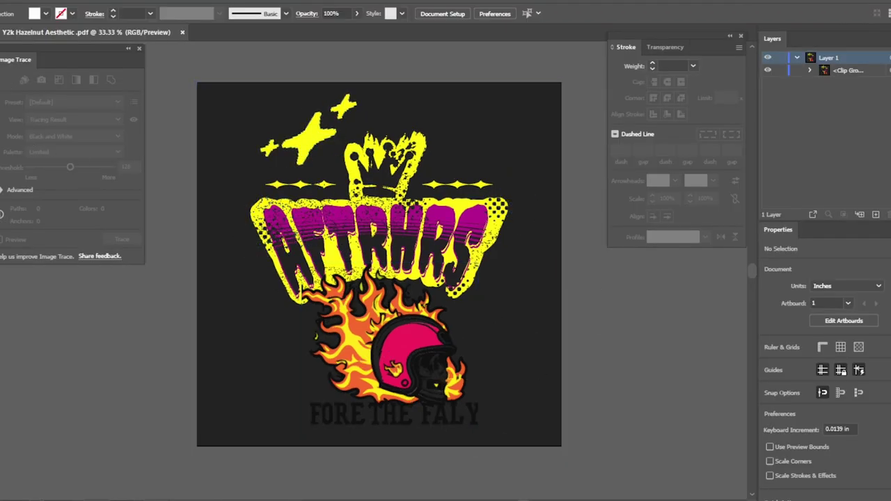
Step: Working on the PDF in Adobe Illustrator, take the helmet image out of its clip group and place it to the right of the artboard
mouse_move(417, 375)
left_mouse_down()
mouse_move(641, 369)
mouse_move(471, 376)
mouse_move(348, 342)
mouse_move(513, 382)
mouse_move(373, 318)
mouse_move(458, 357)
mouse_move(386, 347)
mouse_move(410, 363)
left_mouse_up()
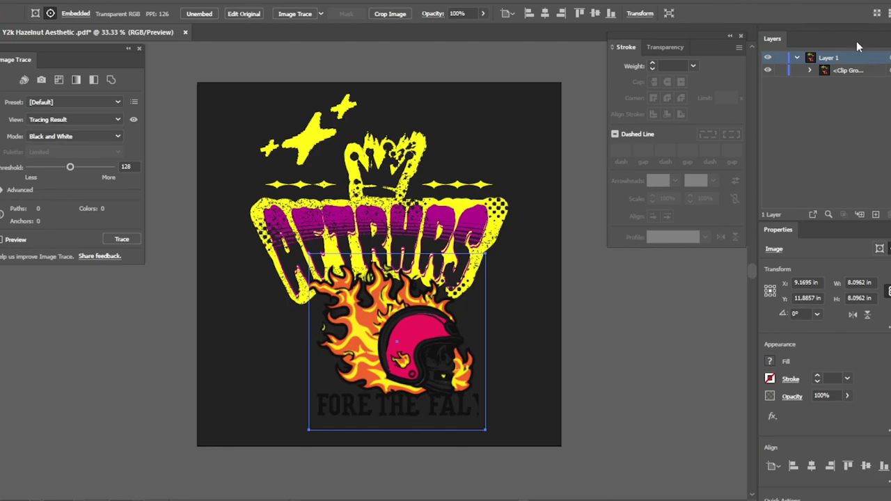
key("Delete")
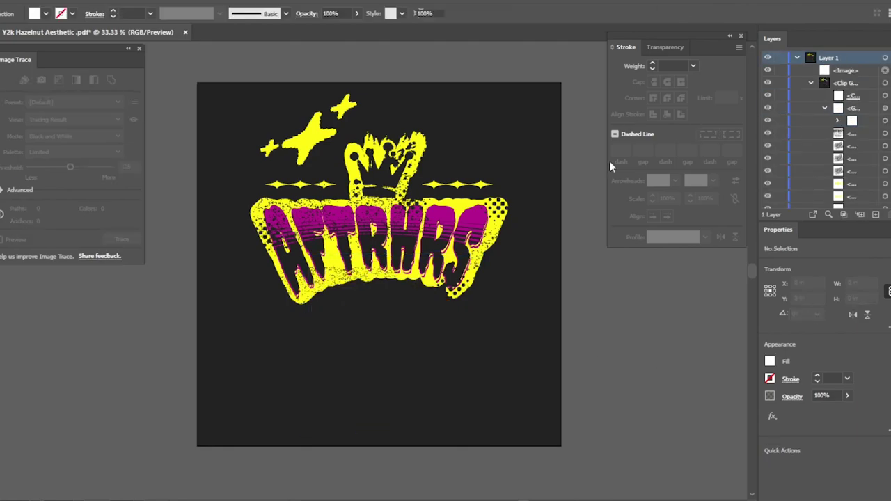
key("ctrl+z")
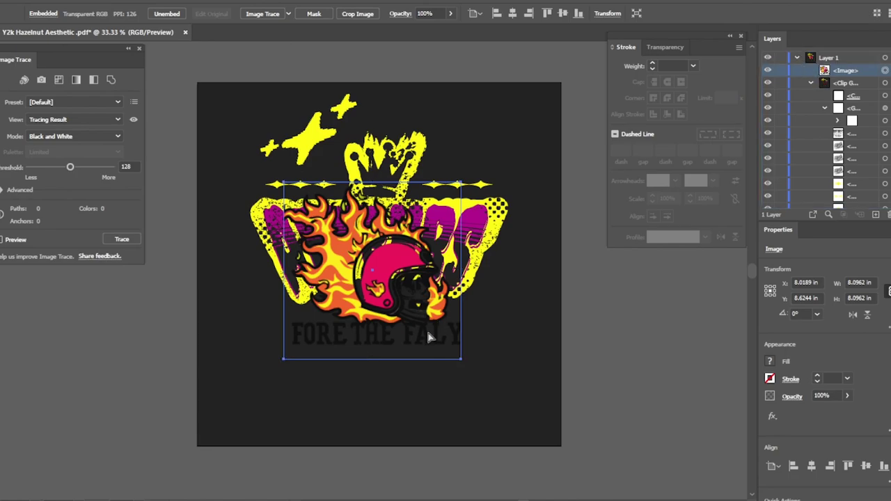
left_click_drag(387, 301, 686, 356)
Step: Trace the helmet image with Image Trace in Color mode, using a Limited palette of 6 colors
left_click_drag(662, 463, 382, 387)
scroll(400, 254, "up", 2)
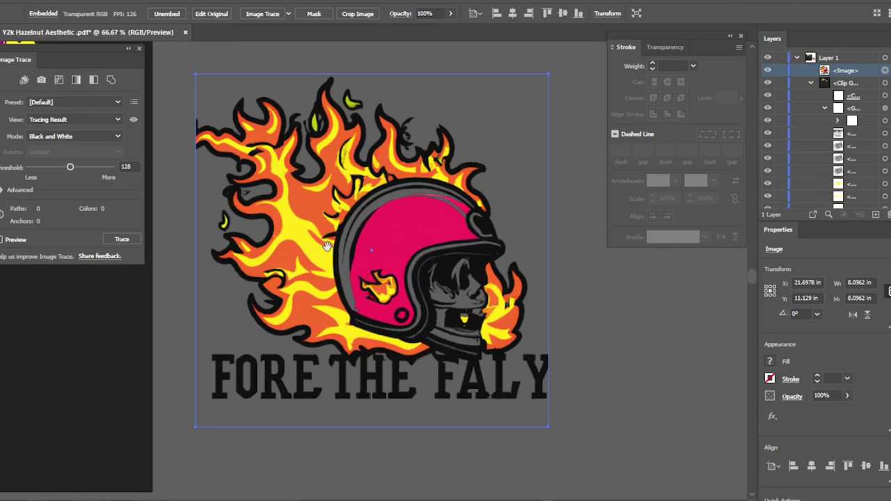
scroll(463, 226, "down", 1)
scroll(354, 343, "up", 2)
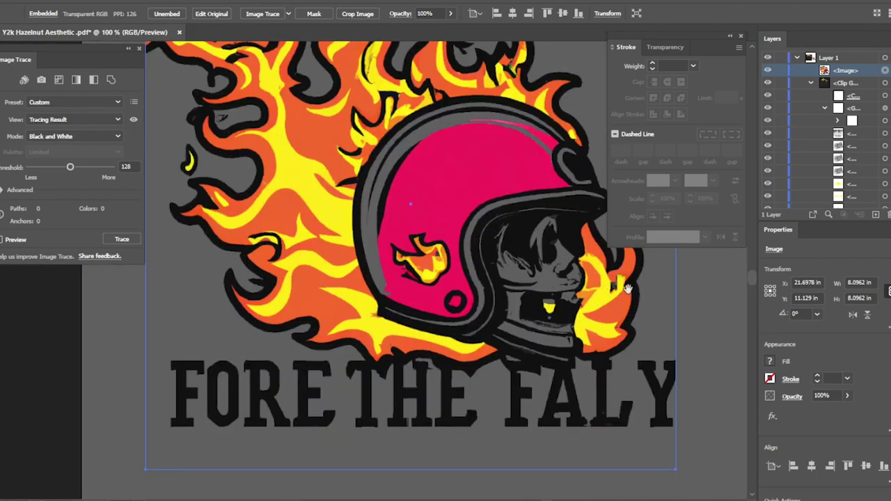
scroll(577, 281, "down", 1)
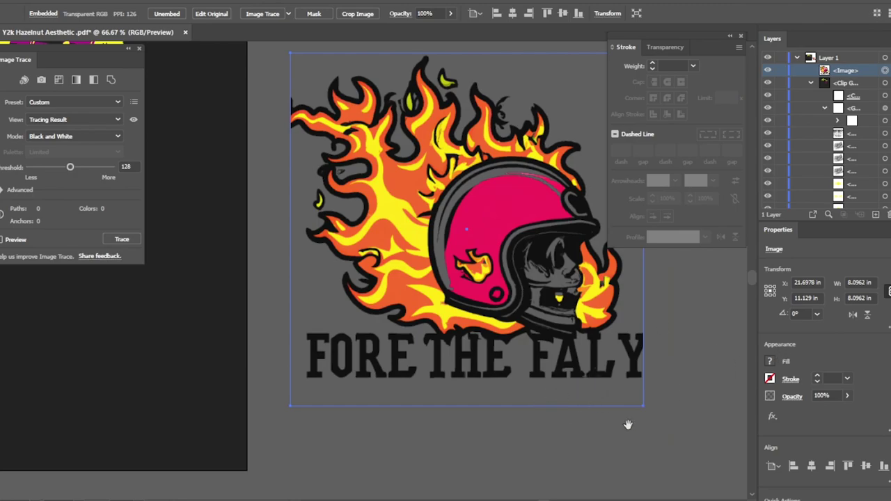
left_click(1, 190)
left_click(89, 137)
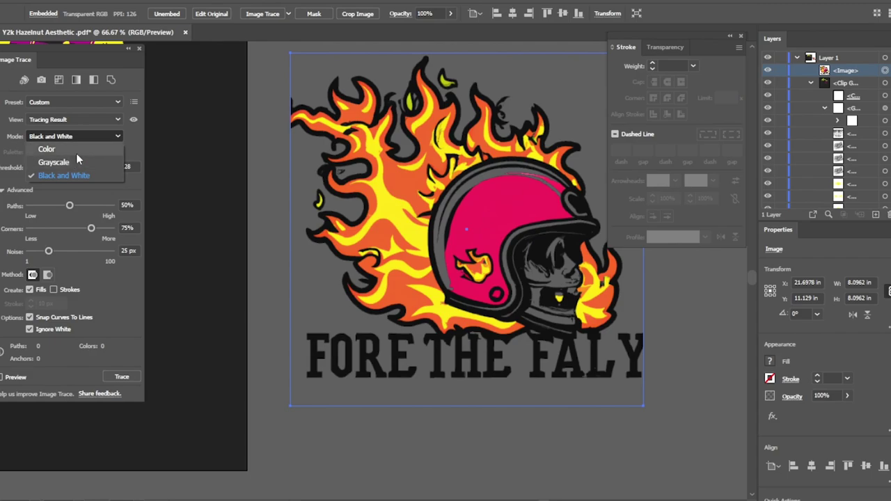
left_click(47, 149)
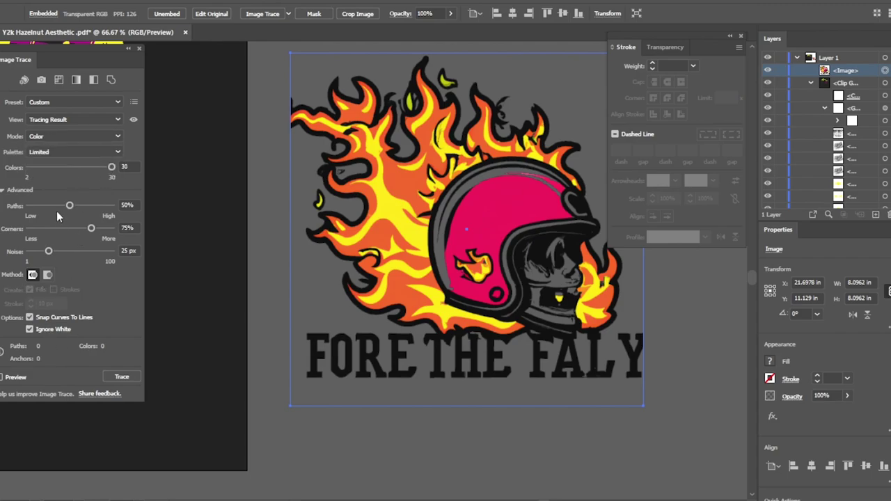
left_click_drag(48, 168, 42, 168)
left_click(118, 379)
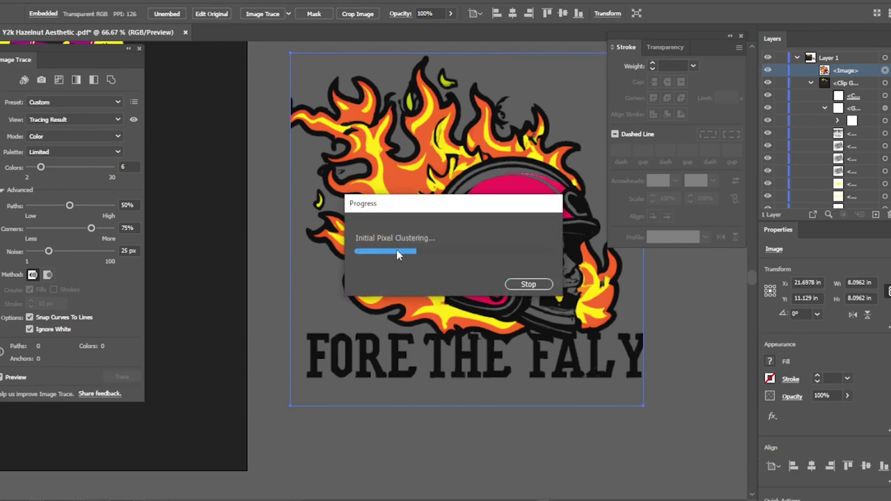
Step: Scale the traced helmet artwork to about 12.04 in wide and expand it into editable paths
scroll(503, 333, "down", 2)
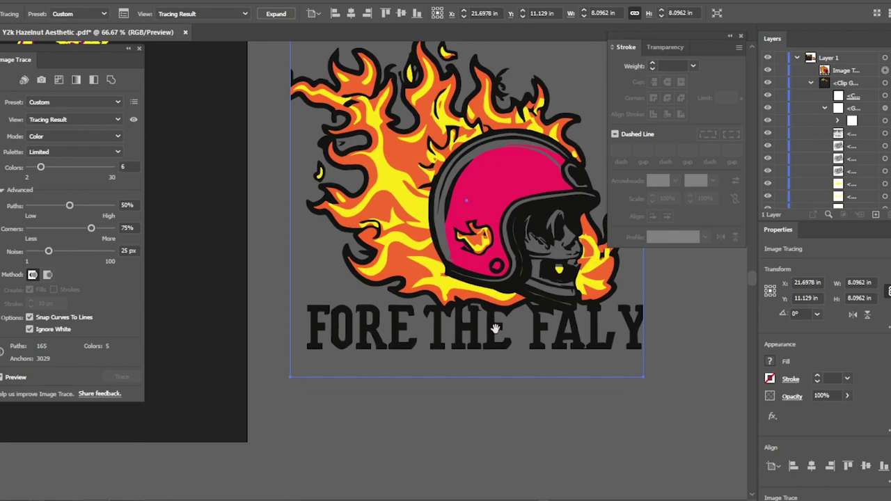
key("ctrl+minus")
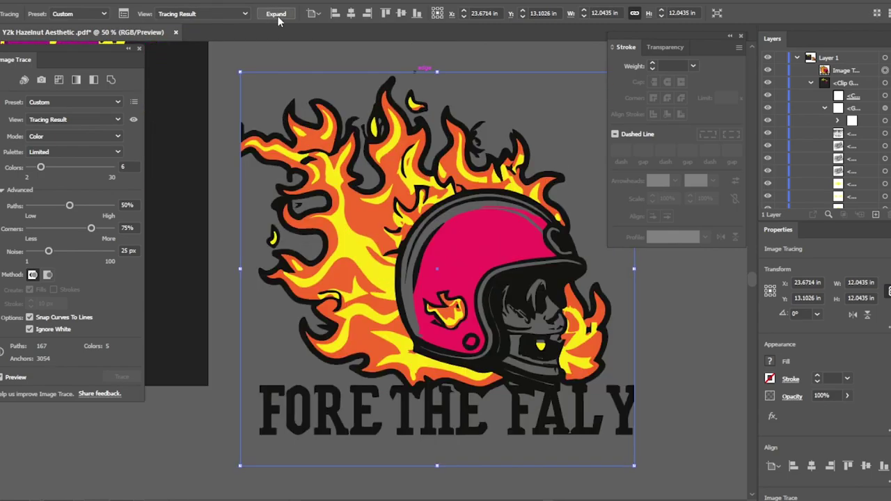
left_click(275, 13)
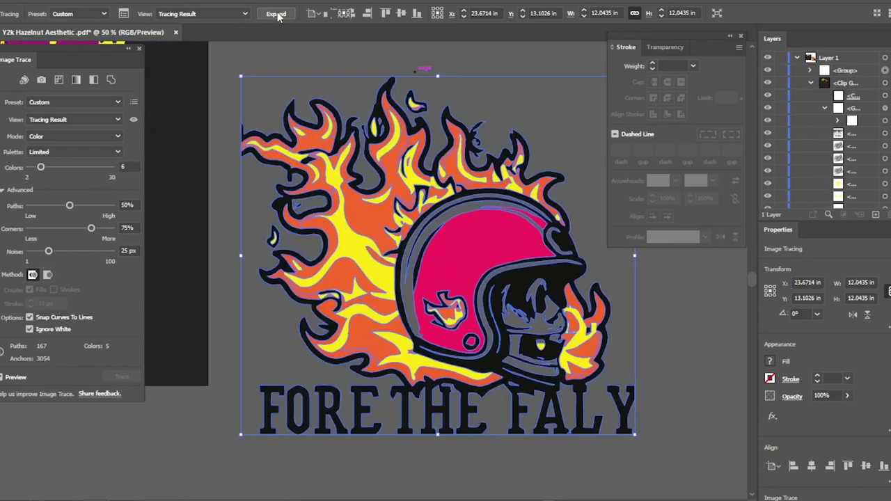
left_click(499, 470)
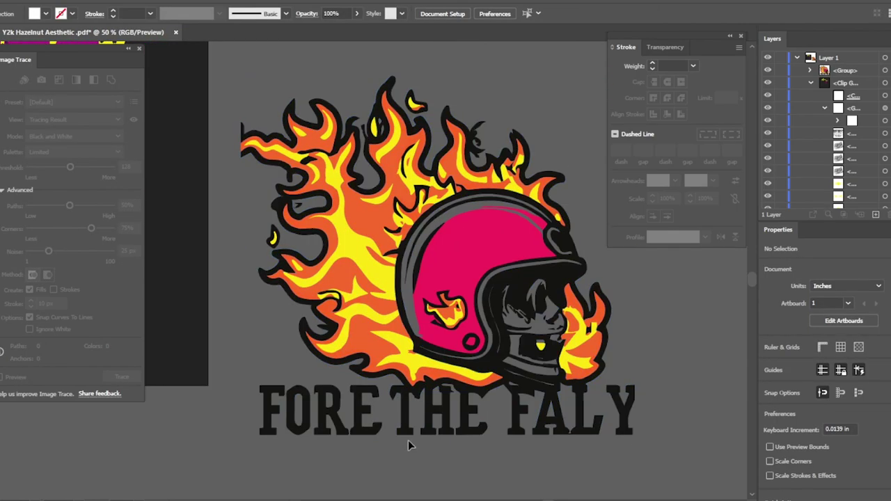
Step: Outline the FORE THE FALY text with the Pen tool, following the lower edge of the flames and helmet to form a white covering shape
key("p")
scroll(490, 408, "up", 5)
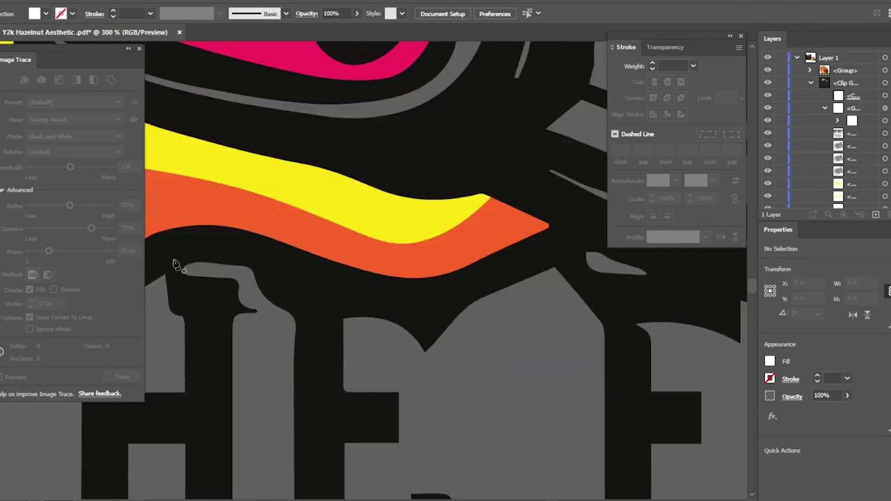
left_click(314, 283)
left_click(309, 242)
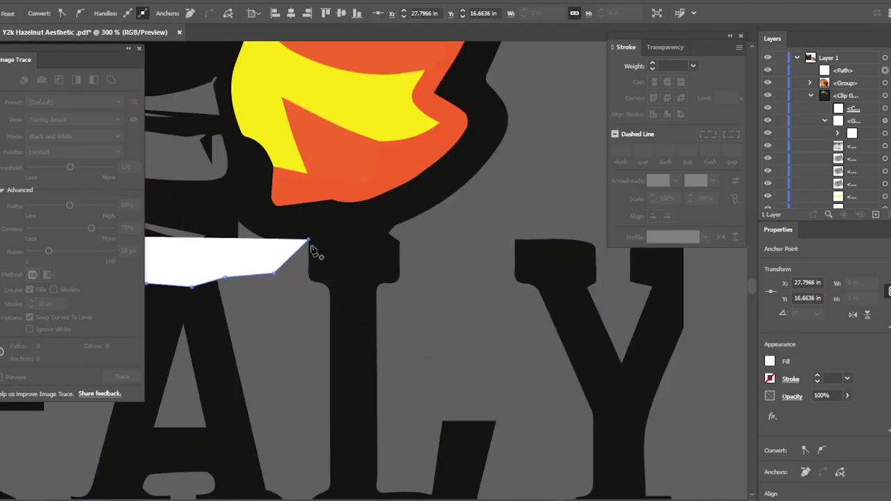
scroll(628, 301, "down", 2)
left_click(627, 301)
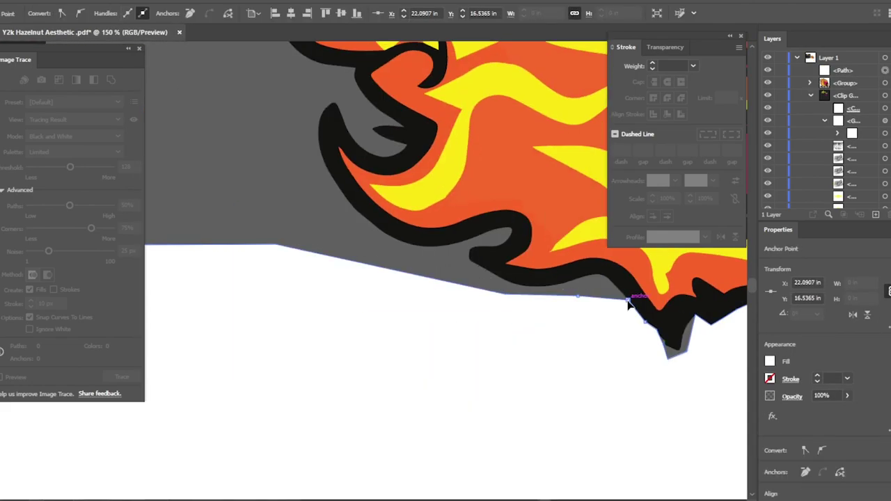
scroll(628, 302, "down", 5)
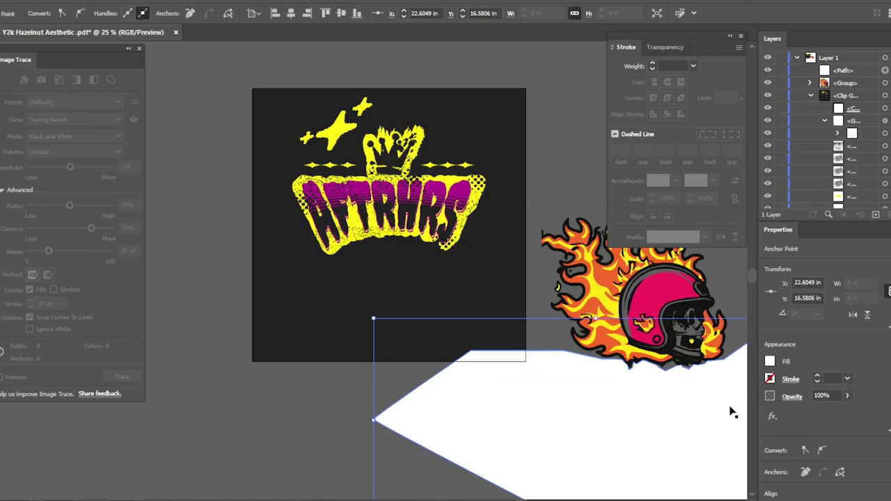
Step: Trim the helmet artwork with the white covering shape using Pathfinder Trim, cutting away the FORE THE FALY text
scroll(732, 412, "up", 2)
left_click(556, 172, "shift")
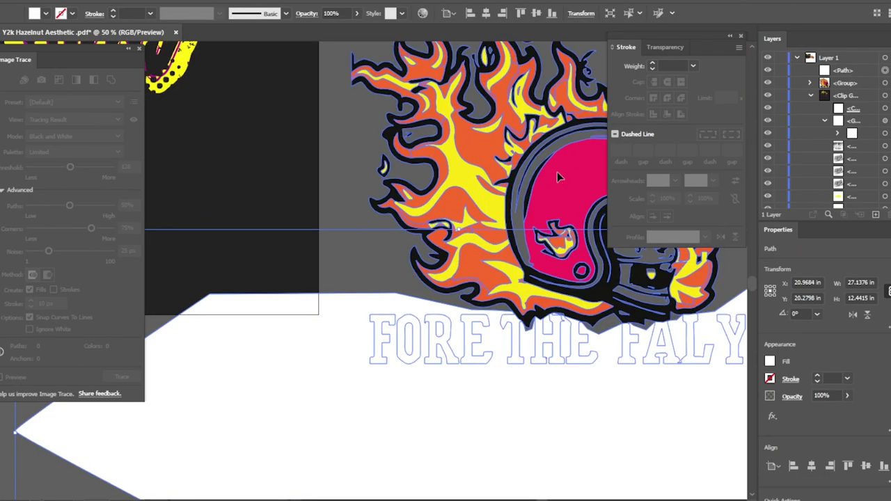
left_click(248, 2)
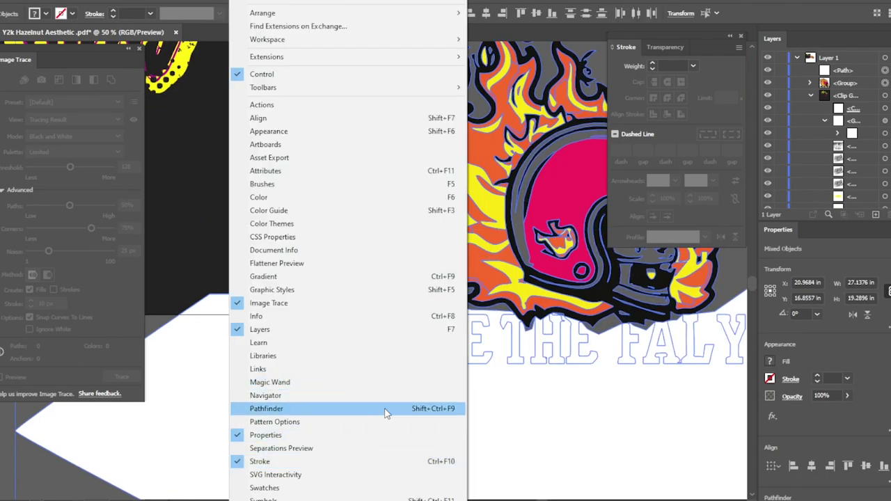
left_click(385, 413)
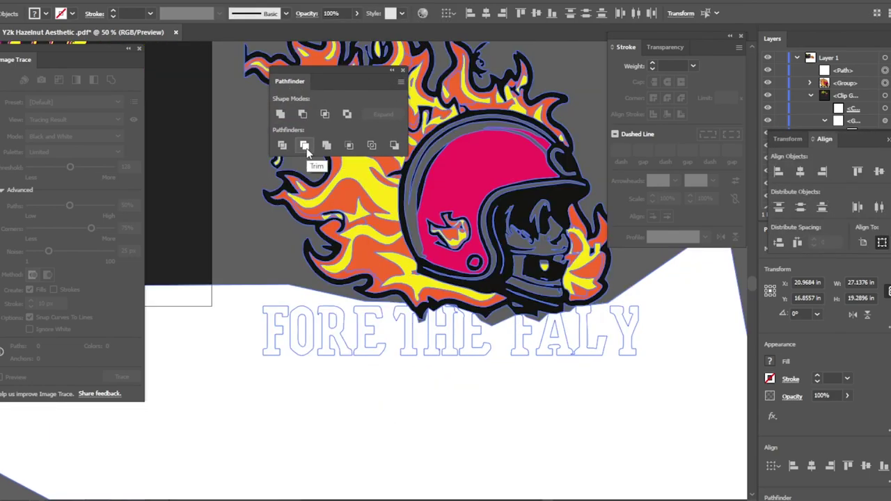
left_click(305, 146)
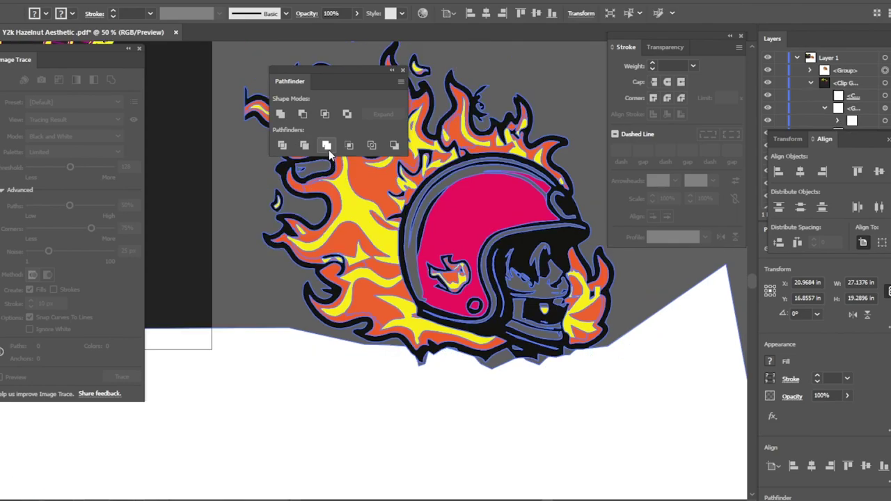
left_click(249, 299)
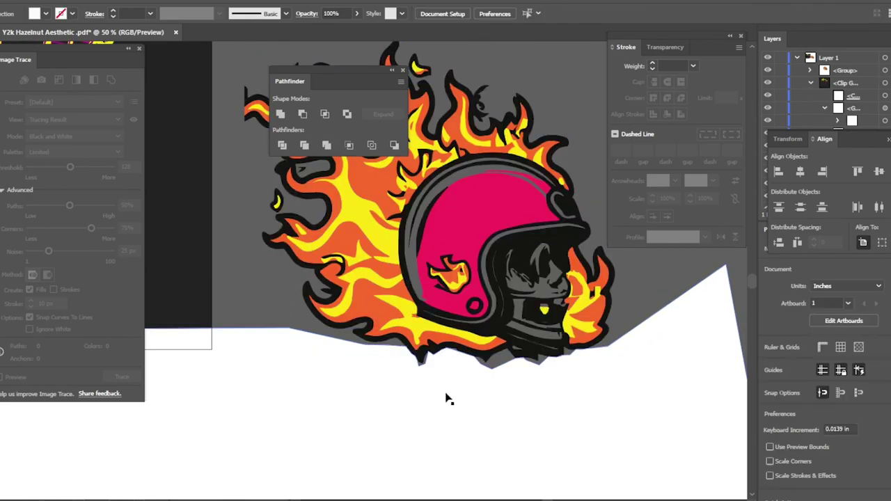
Step: Ungroup the trimmed artwork and delete the white covering shape beneath the helmet
left_click_drag(446, 393, 512, 385)
left_click(434, 369)
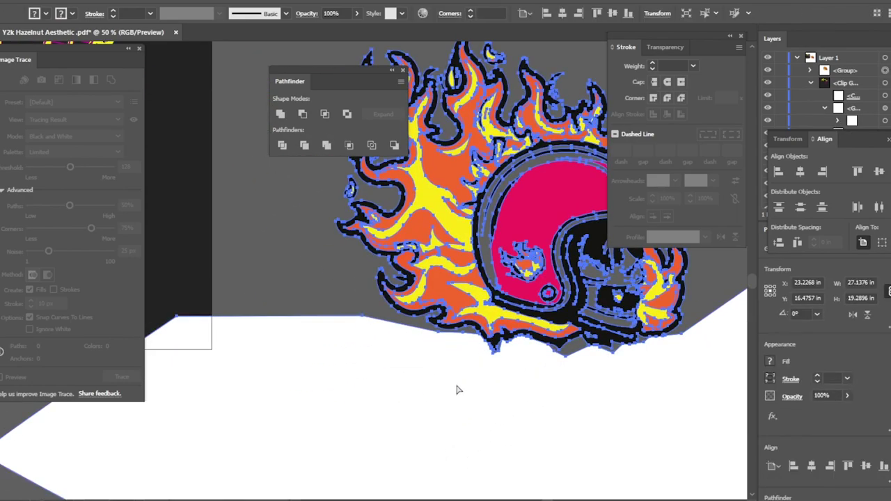
mouse_move(452, 393)
left_mouse_down()
mouse_move(422, 421)
mouse_move(400, 379)
mouse_move(576, 429)
mouse_move(536, 411)
left_mouse_up()
left_click(97, 2)
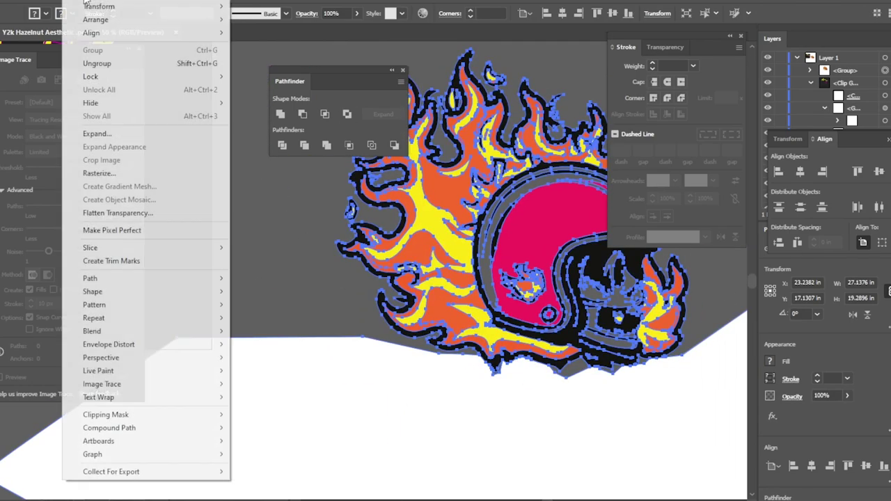
left_click(97, 64)
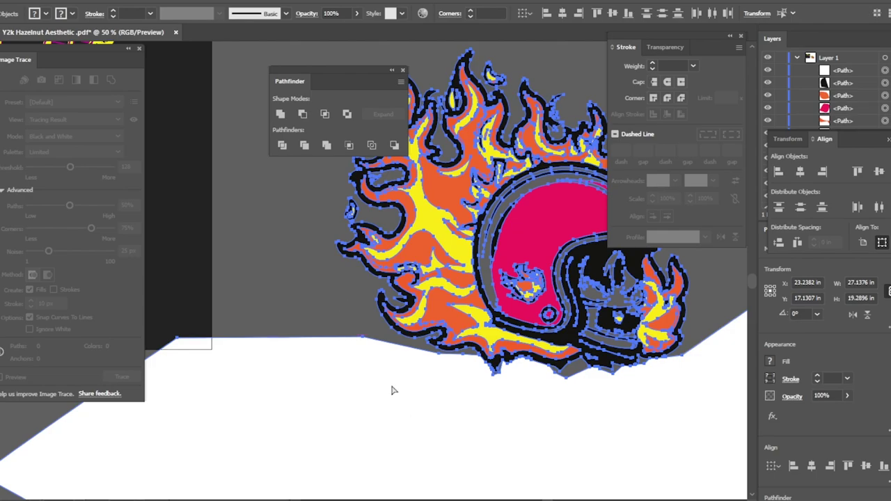
left_click(252, 275)
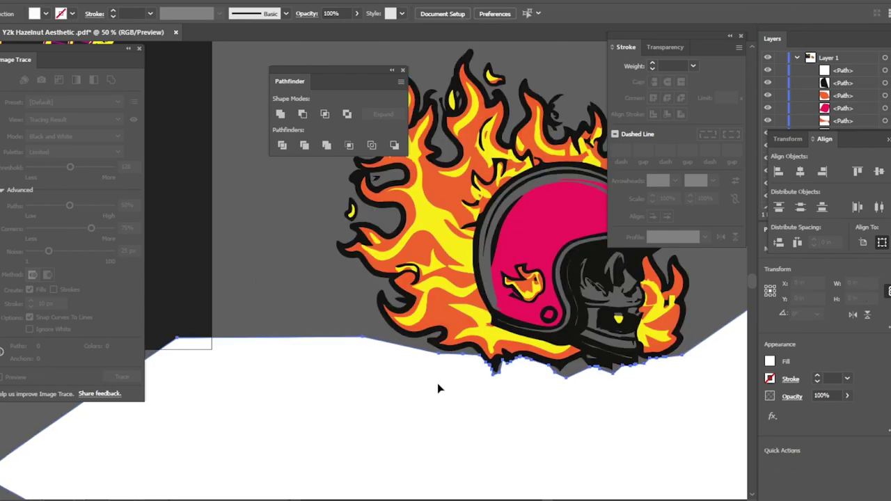
left_click_drag(437, 383, 460, 472)
key("Delete")
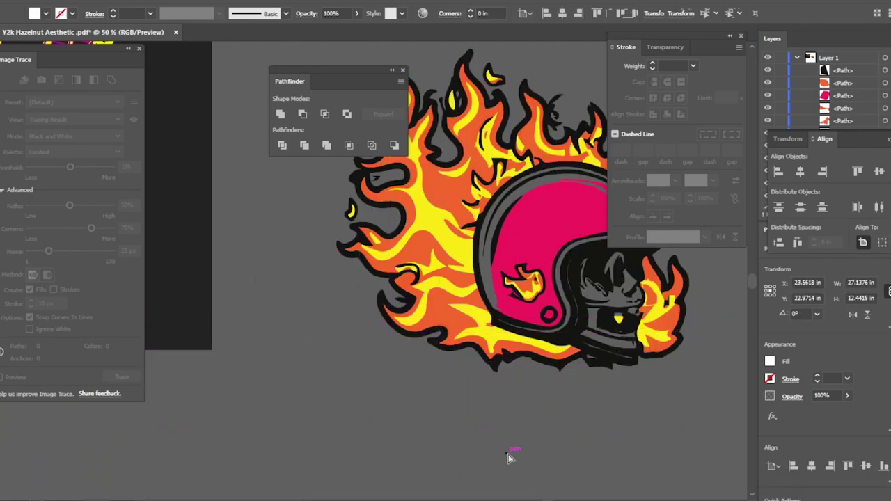
Step: Select all yellow flame areas by their shared fill color and recolor them bright green
left_click_drag(656, 418, 569, 489)
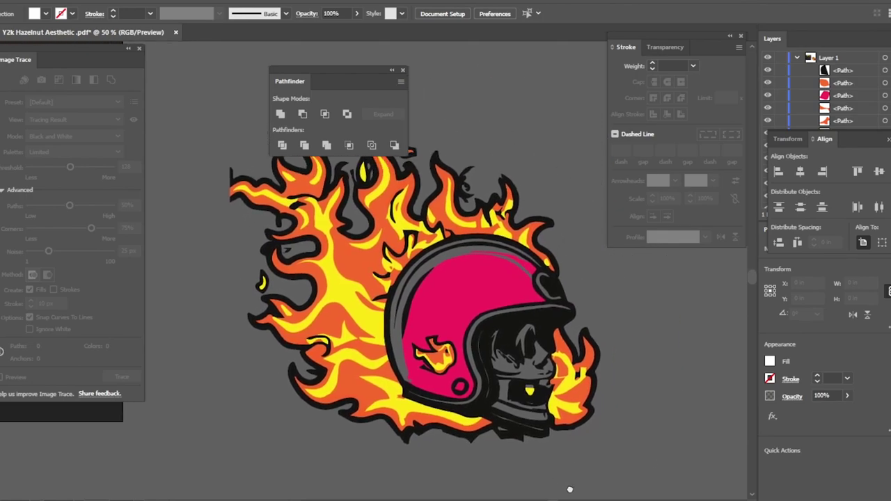
scroll(539, 403, "down", 1)
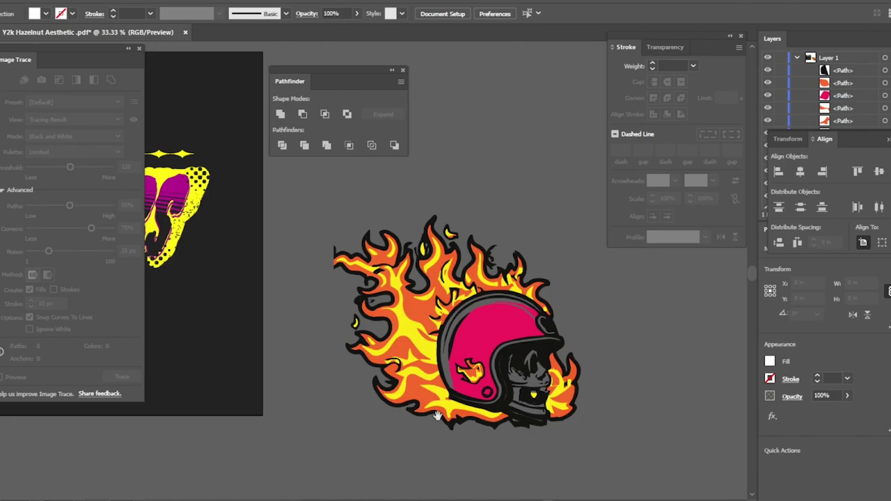
scroll(470, 387, "up", 1)
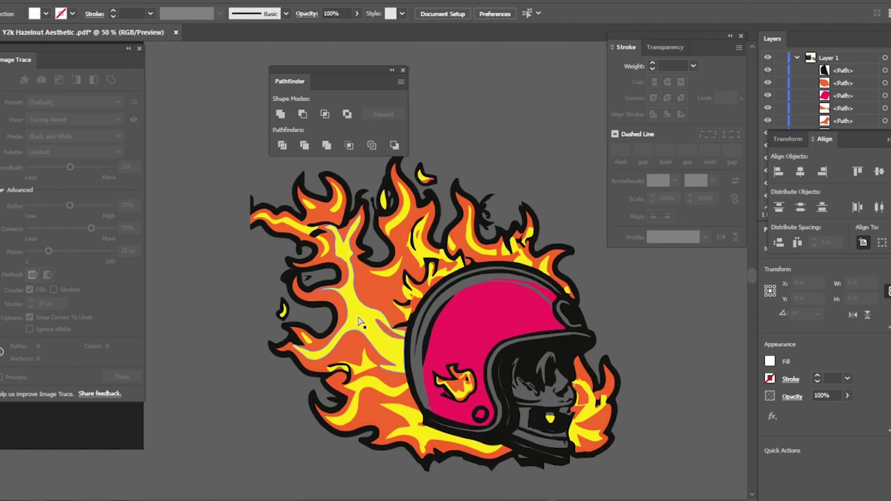
left_click(396, 333)
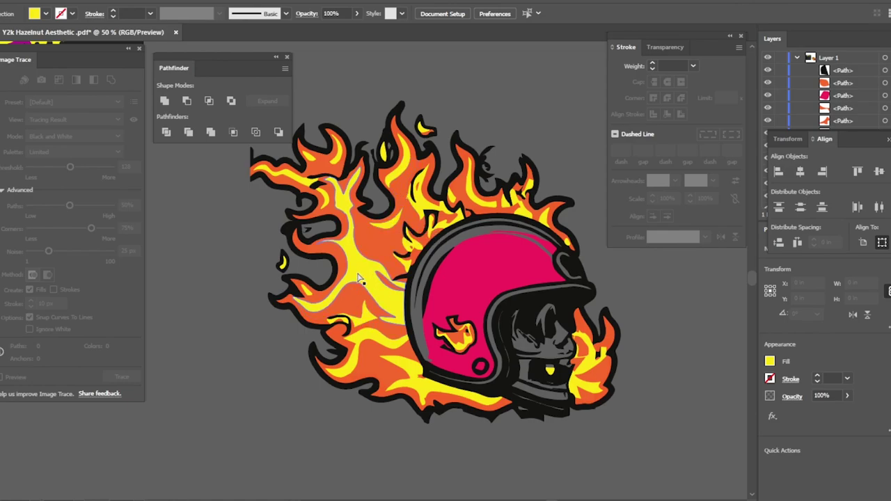
left_click(393, 296)
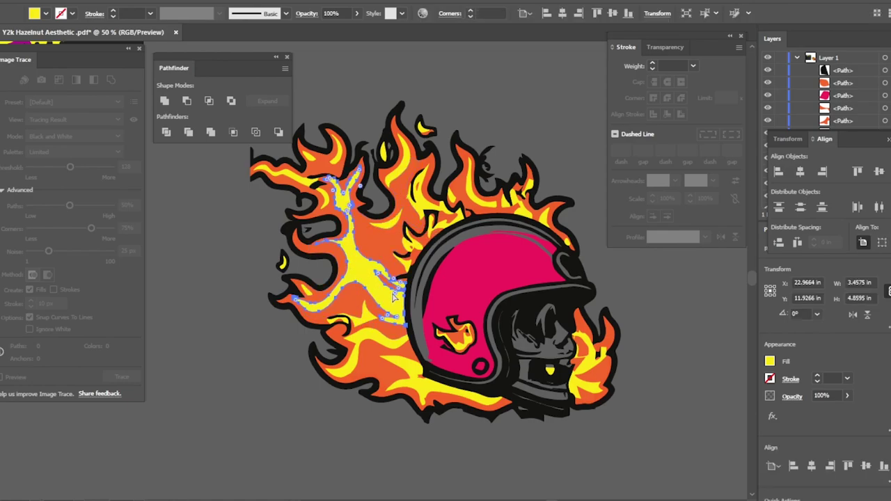
left_click(144, 2)
mouse_move(255, 111)
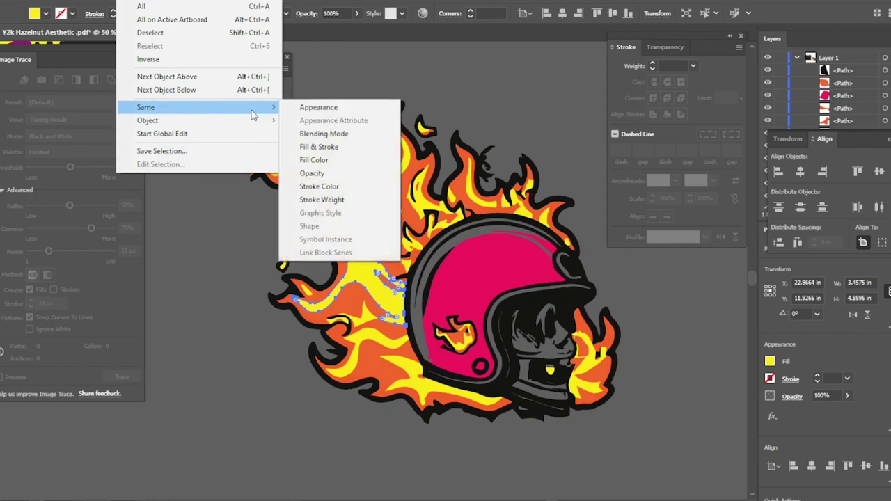
left_click(314, 160)
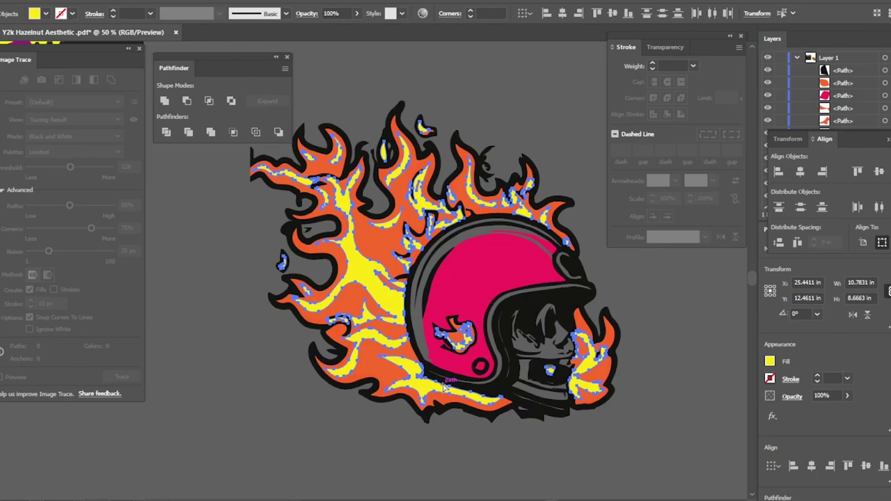
left_click(46, 14)
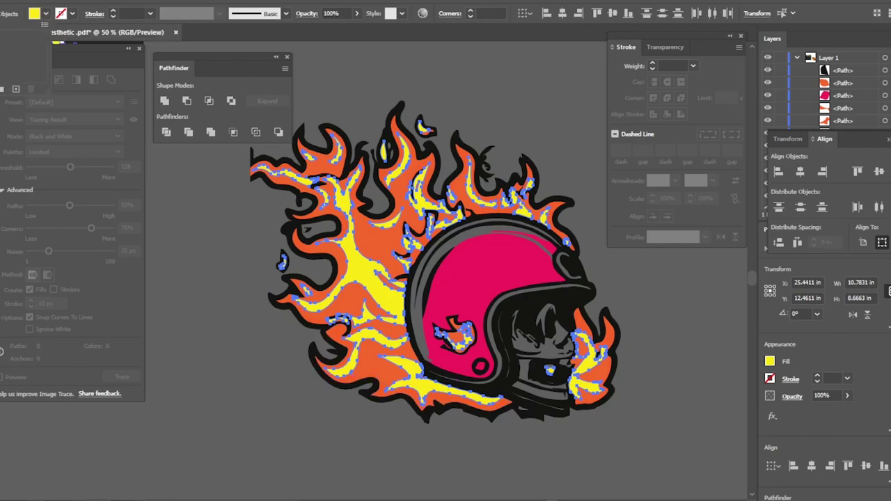
key("slash")
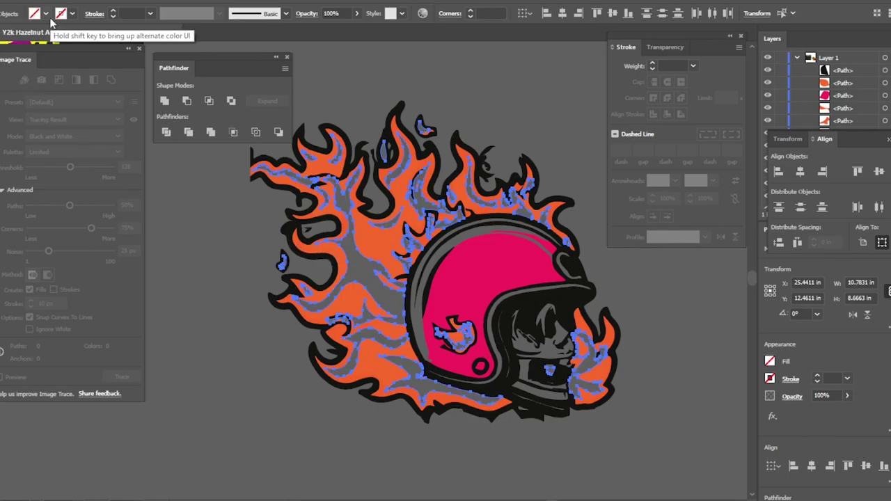
key("comma")
left_click_drag(597, 11, 554, 14)
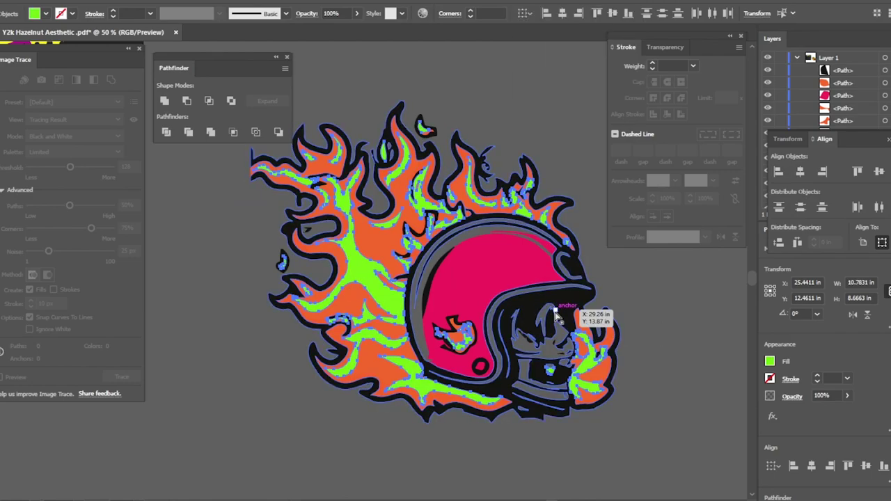
left_click(45, 14)
left_click(37, 18)
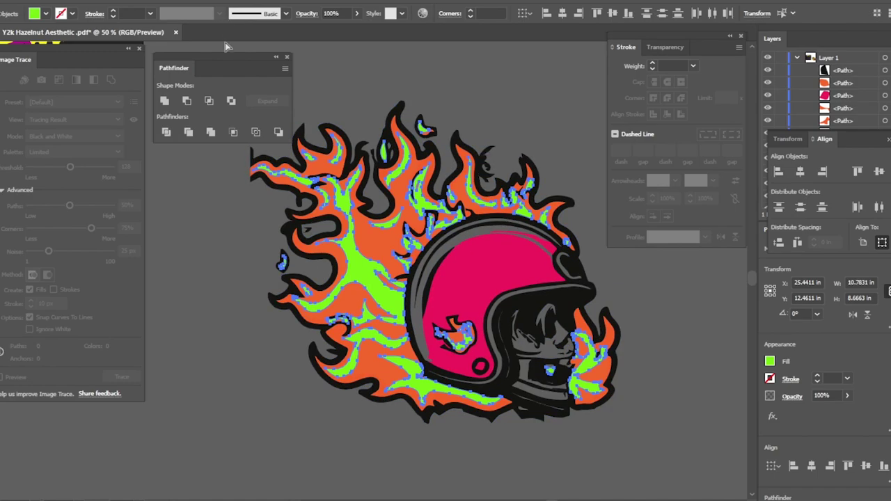
left_click(37, 19)
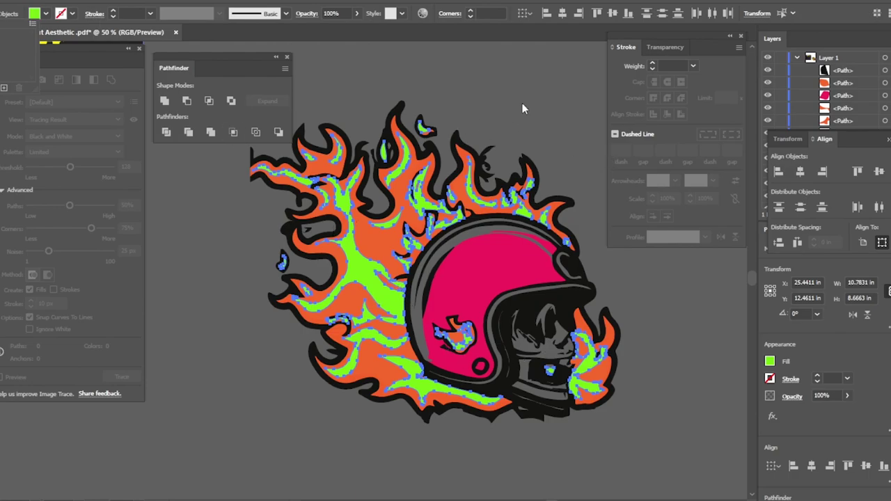
left_click(627, 318)
left_click(485, 271)
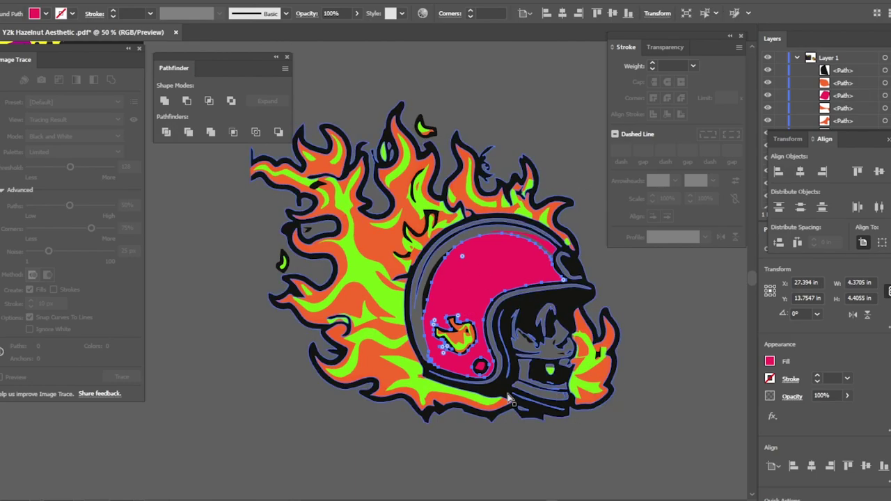
scroll(492, 406, "down", 3)
scroll(438, 393, "up", 1)
key("v")
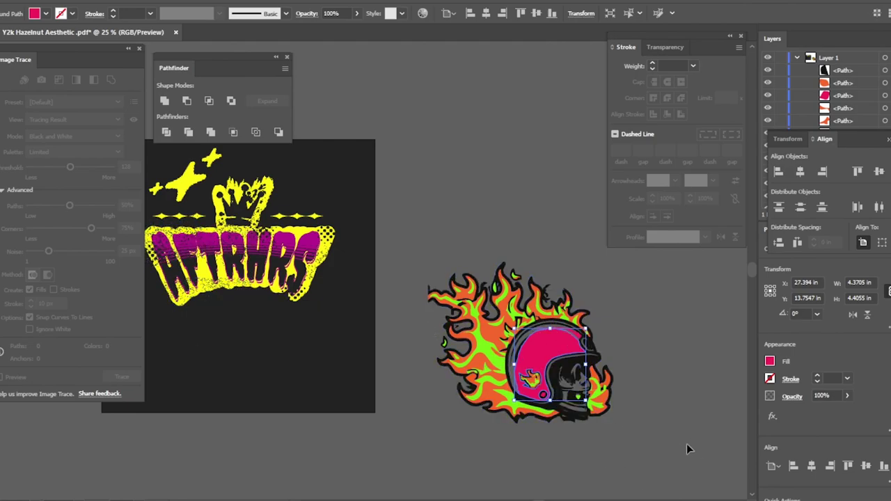
key("ctrl+a")
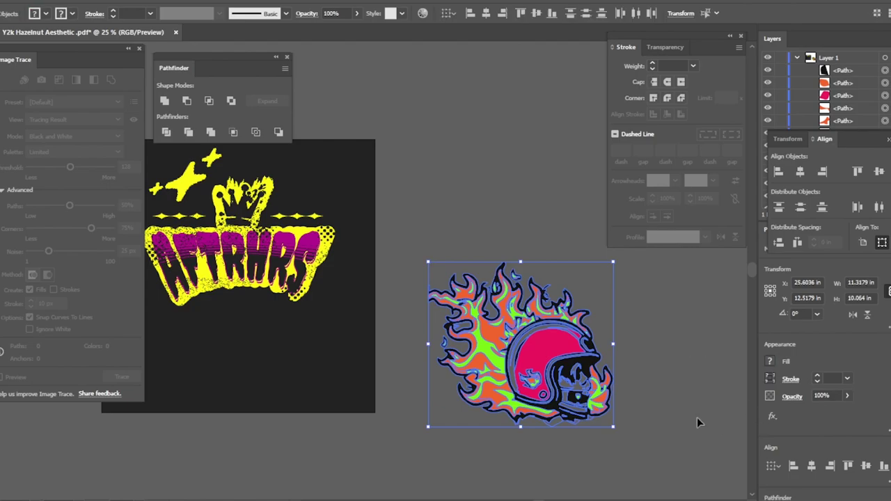
left_click(672, 342)
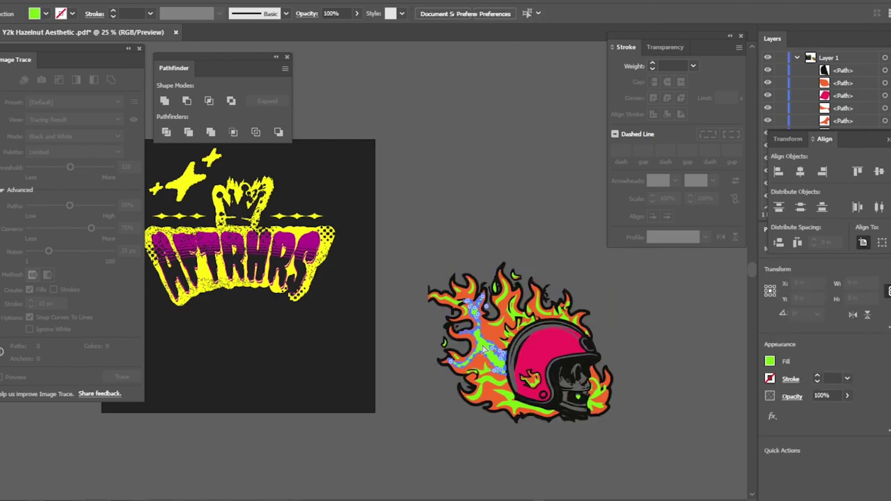
Step: Select all green flame areas by their shared fill color and change the fill to yellow FFE500
left_click(320, 274)
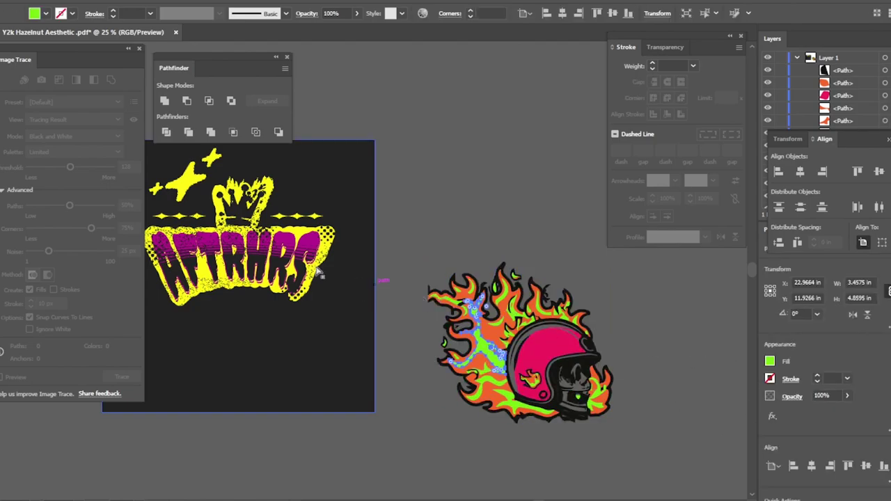
left_click(139, 1)
mouse_move(208, 107)
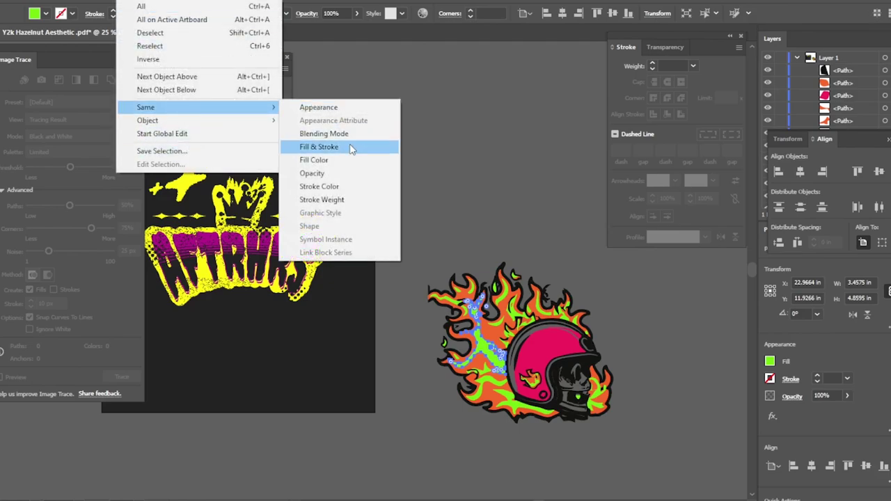
left_click(341, 161)
left_click(254, 1)
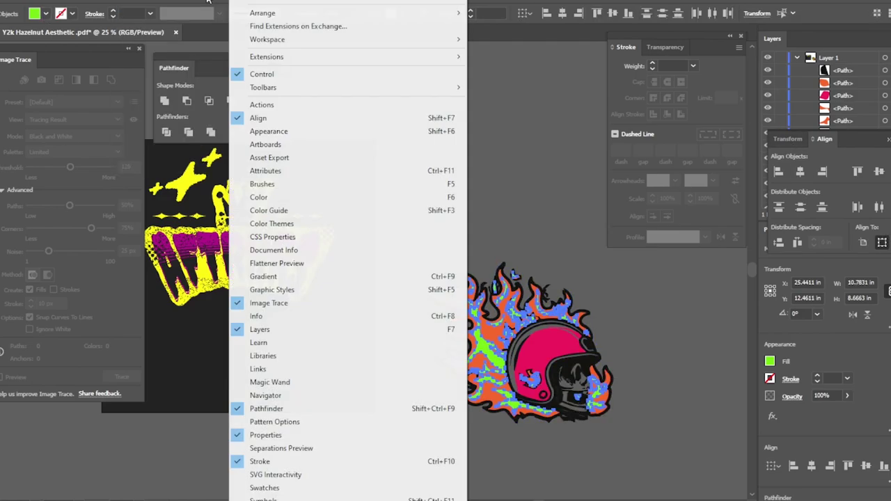
left_click(292, 198)
Step: Select the pink helmet shell areas by their shared fill color and recolor them purple
left_click(538, 352)
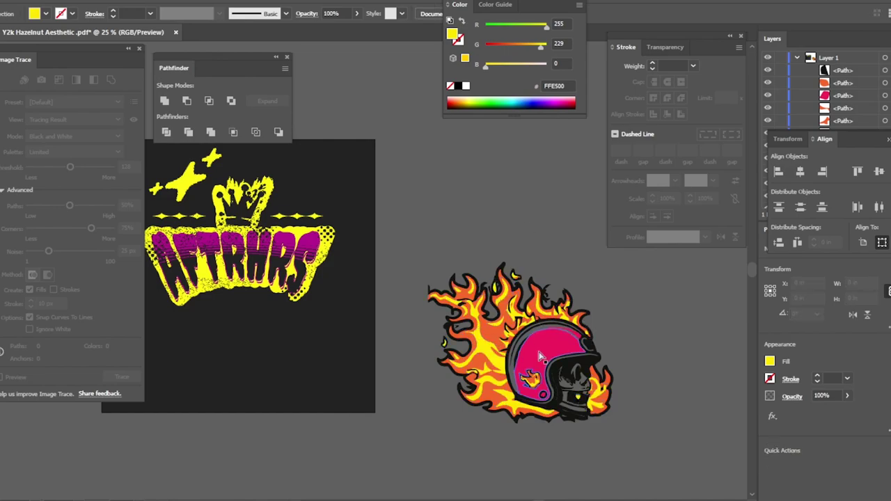
left_click(136, 2)
mouse_move(208, 107)
left_click(354, 159)
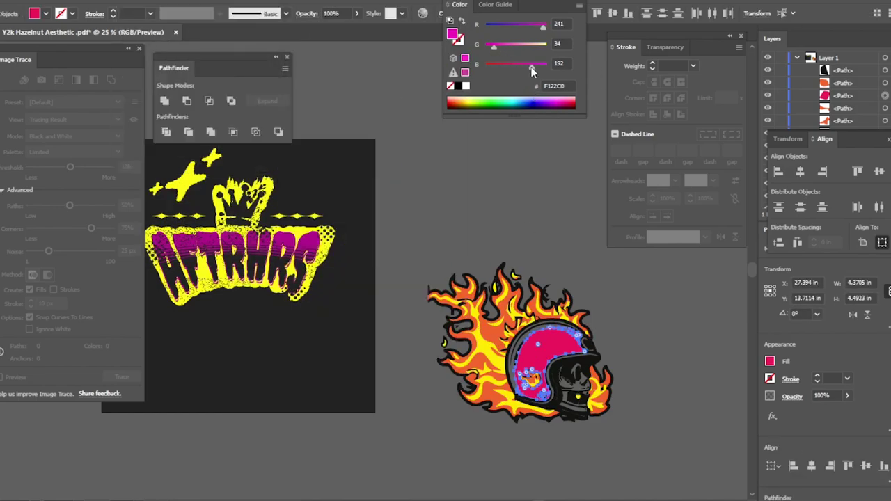
Step: Select the orange flame areas that share the large inner flame's fill color and remove their fill
left_click(487, 321)
left_click(129, 2)
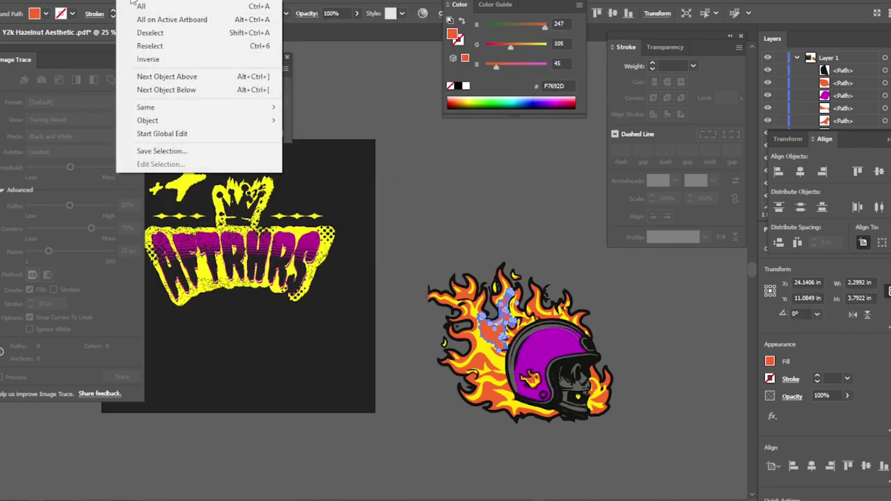
mouse_move(160, 104)
left_click(362, 157)
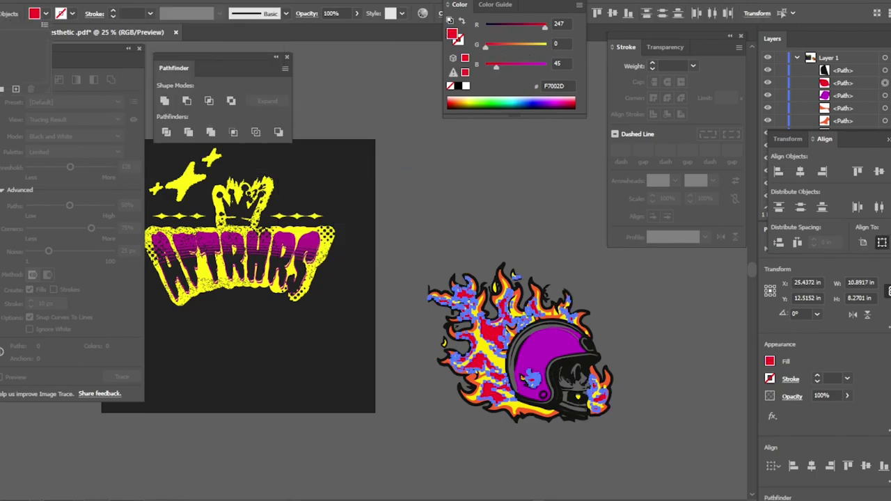
key("/")
left_click(404, 234)
Step: Move the whole helmet artwork onto the artboard, scale it to about 7.1 in wide and place it below the AFTRHRS lettering
scroll(404, 234, "down", 1)
left_click_drag(407, 223, 620, 411)
left_click_drag(539, 317, 462, 359)
key("v")
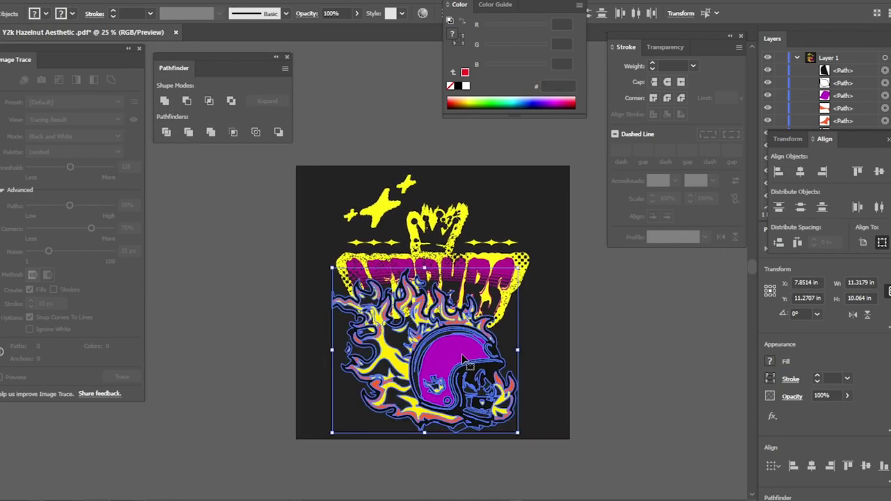
left_click_drag(517, 268, 449, 328)
left_click_drag(432, 381, 479, 356)
left_click(474, 414)
Step: Select the helmet and flame artwork's black outlines by their shared fill color and recolor them yellow FFFF13
scroll(474, 414, "up", 2)
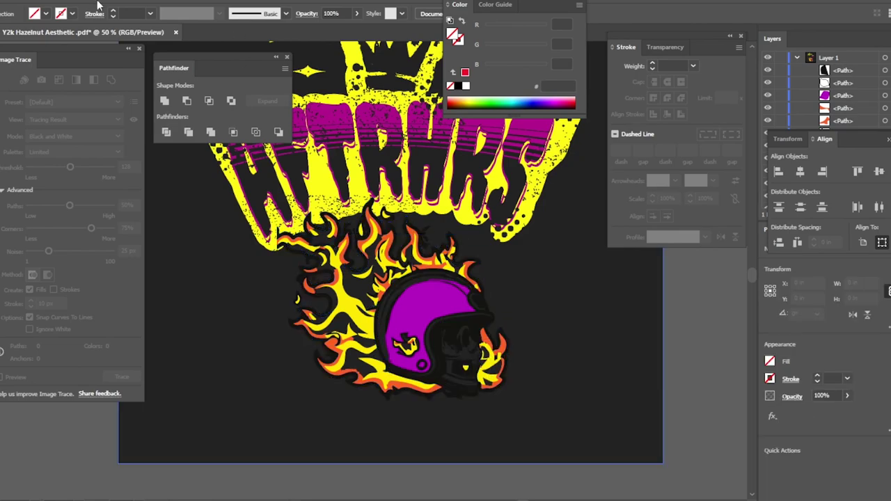
left_click(456, 324)
left_click(128, 3)
mouse_move(167, 107)
left_click(348, 157)
left_click_drag(490, 26, 547, 26)
left_click_drag(490, 46, 547, 46)
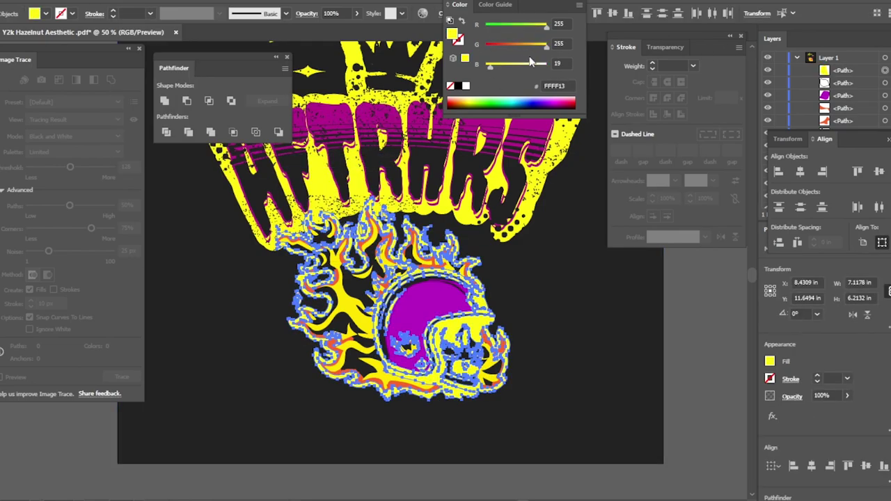
left_click_drag(490, 66, 547, 66)
left_click(690, 412)
scroll(689, 412, "up", 1)
scroll(624, 414, "left", 2)
scroll(569, 446, "down", 1)
Step: Undo the yellow fill on the helmet and flame outlines and recolor them white FFFFFF
key("ctrl+z")
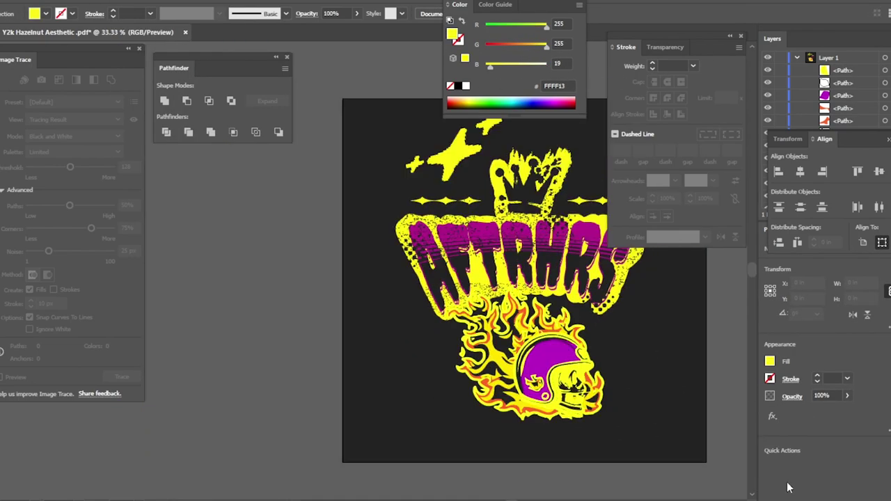
left_click(568, 397)
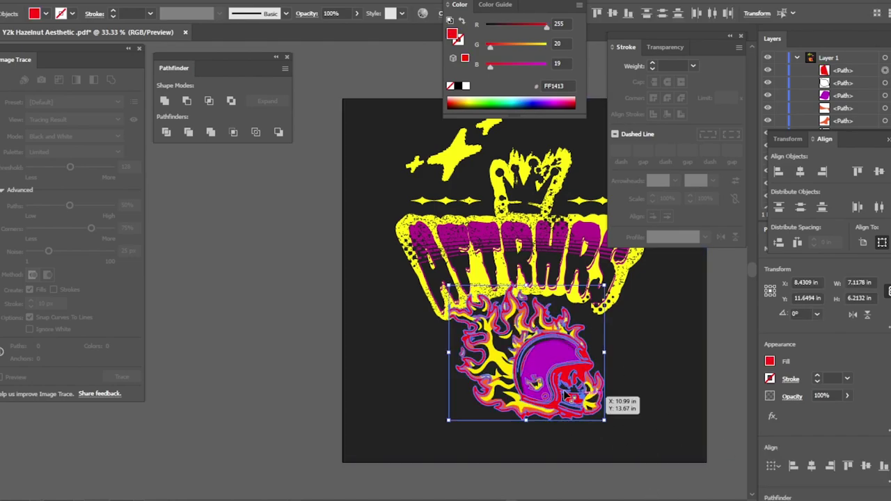
key("ctrl+shift+z")
key("ctrl+shift+z")
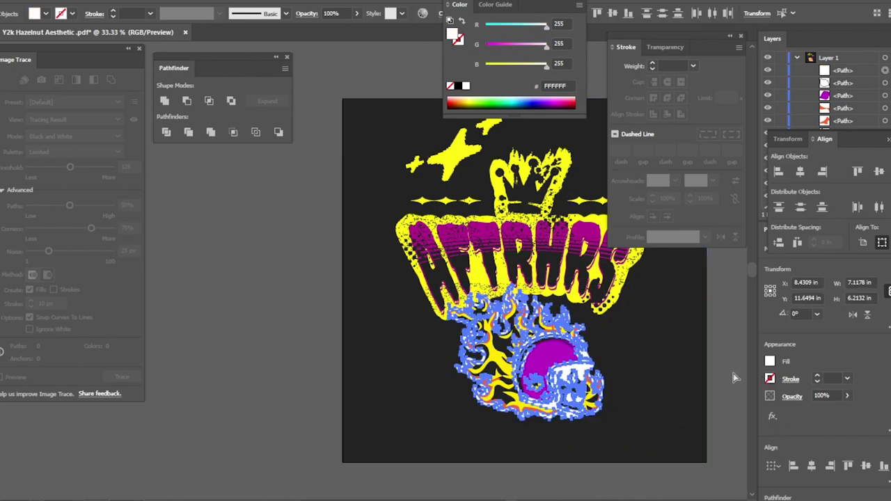
left_click(731, 378)
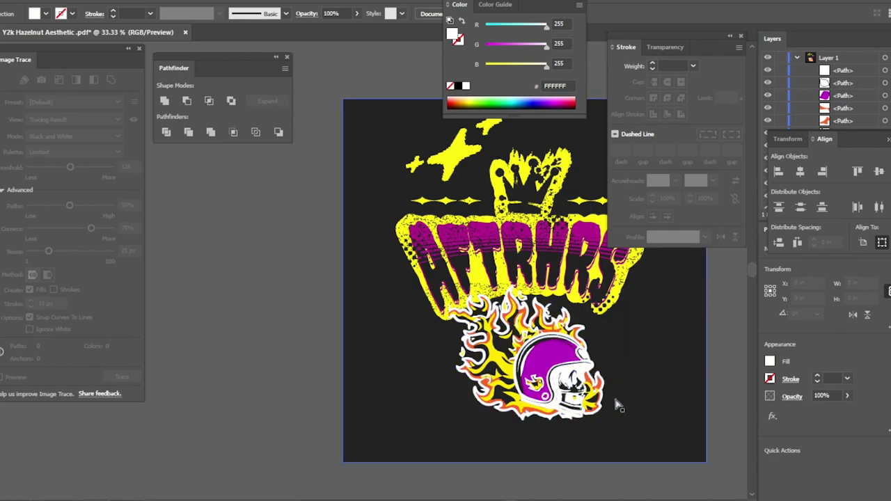